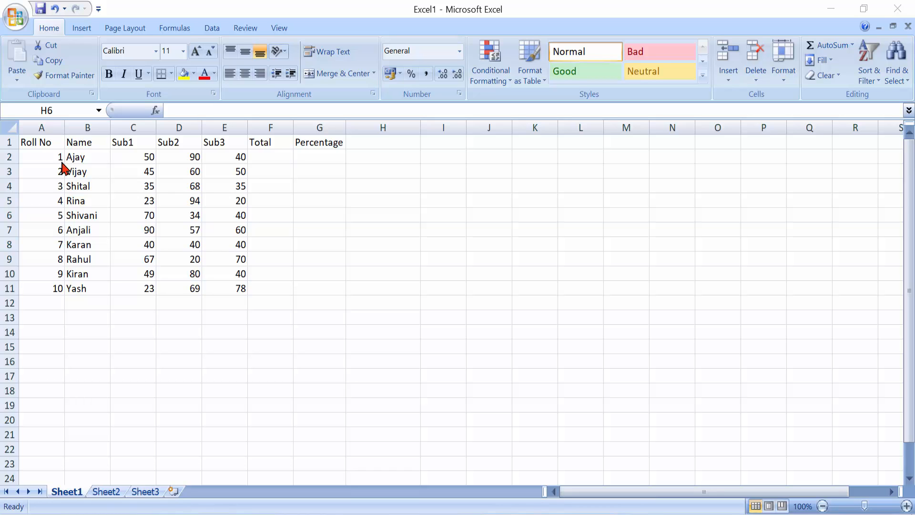
Make the header row A1:G1 bold and grow its font to 14 pt.
left_click(44, 143)
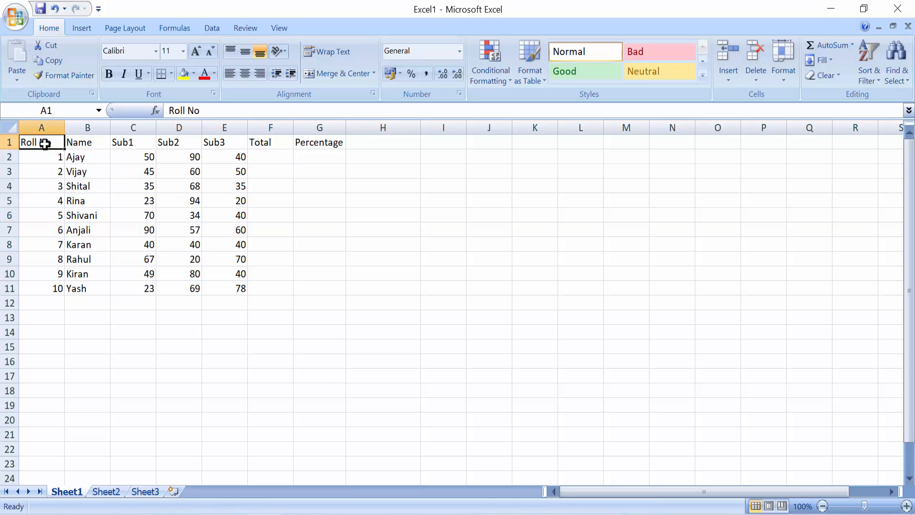
key("shift+Right")
key("shift+Right")
key("shift+Right")
key("shift+Right")
key("shift+Right")
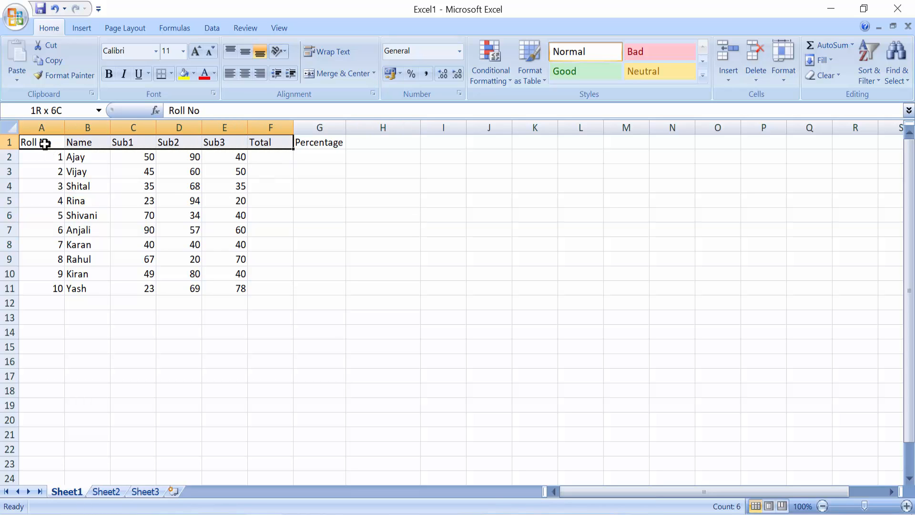
key("shift+Right")
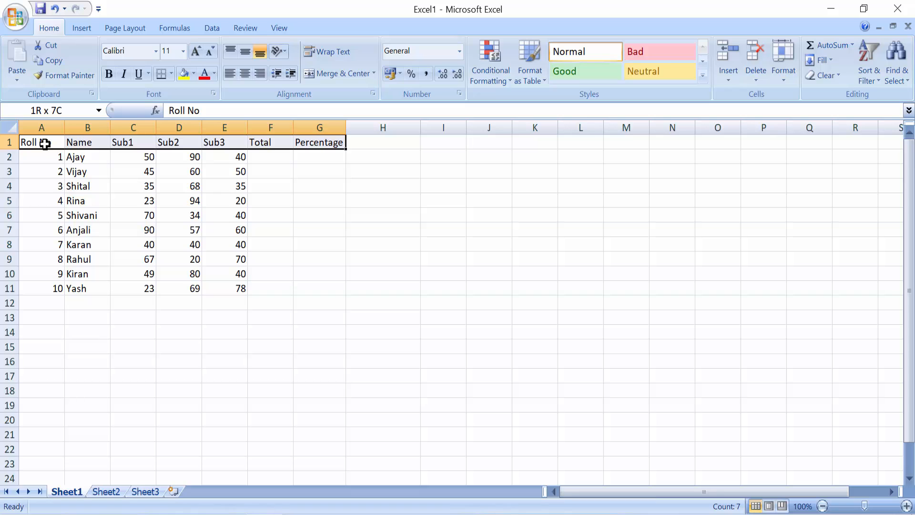
key("ctrl+b")
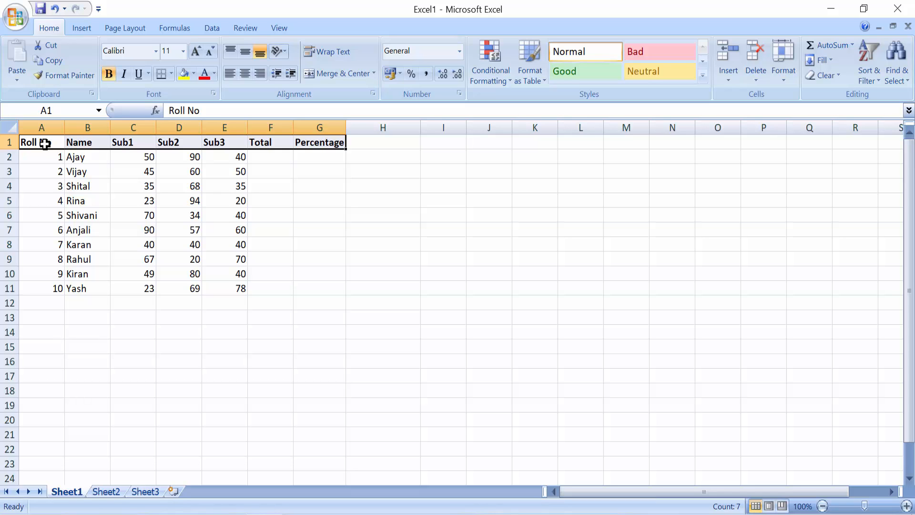
left_click(197, 52)
left_click(196, 52)
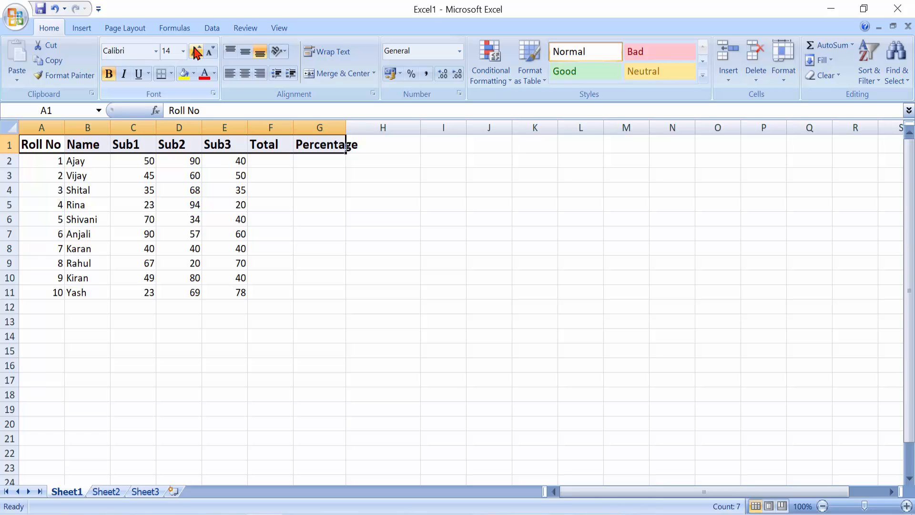
Enlarge the student data block A2:G12 to 12 pt font.
left_click(46, 163)
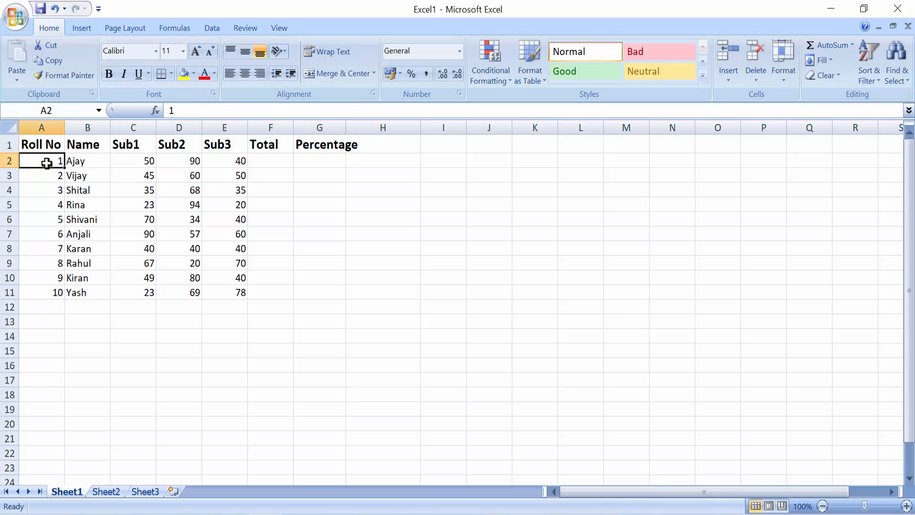
left_click_drag(46, 163, 306, 307)
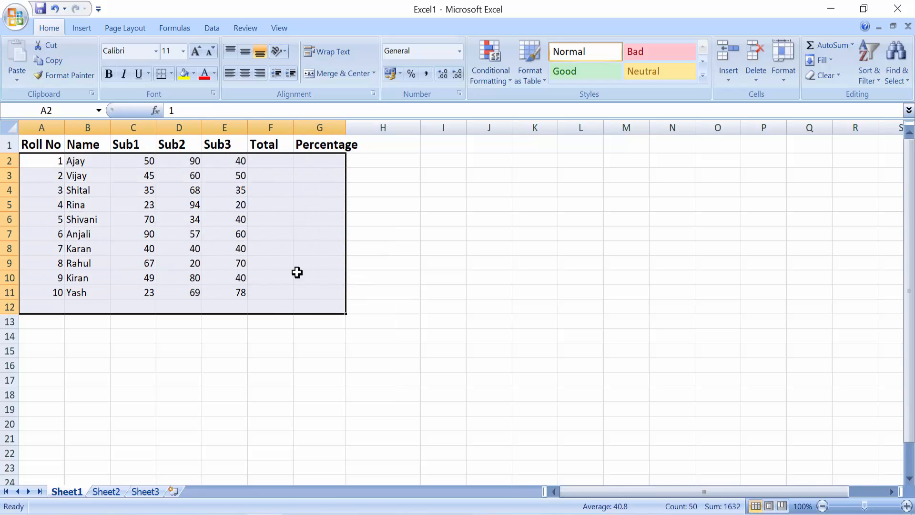
left_click(203, 56)
left_click(202, 55)
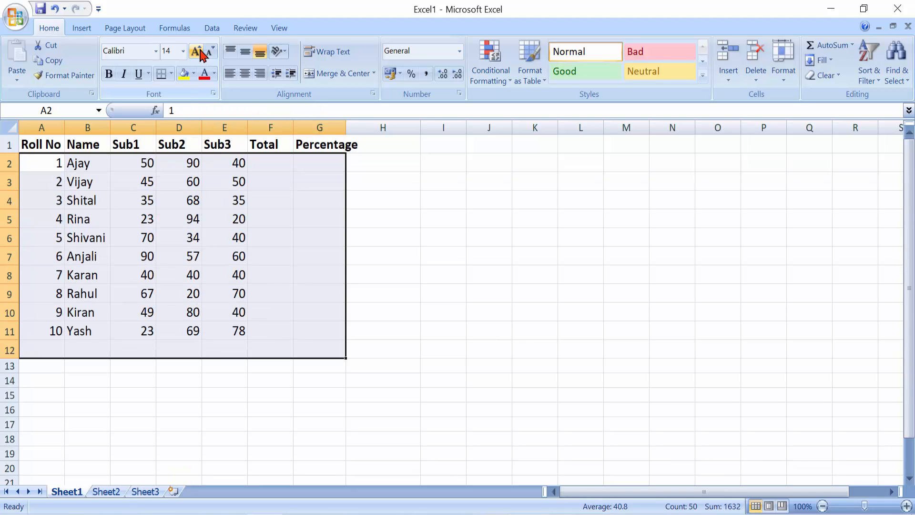
left_click(210, 53)
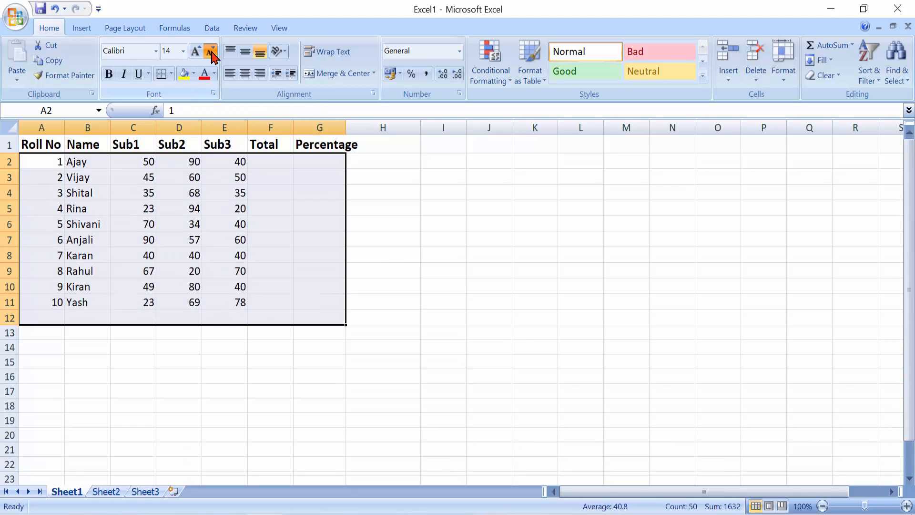
left_click(113, 376)
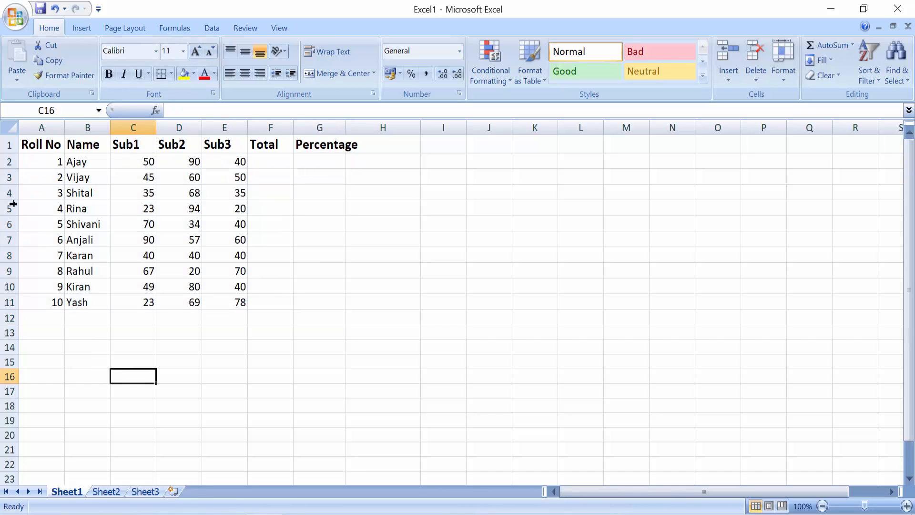
Set row 2's height to 18.
left_click(6, 160)
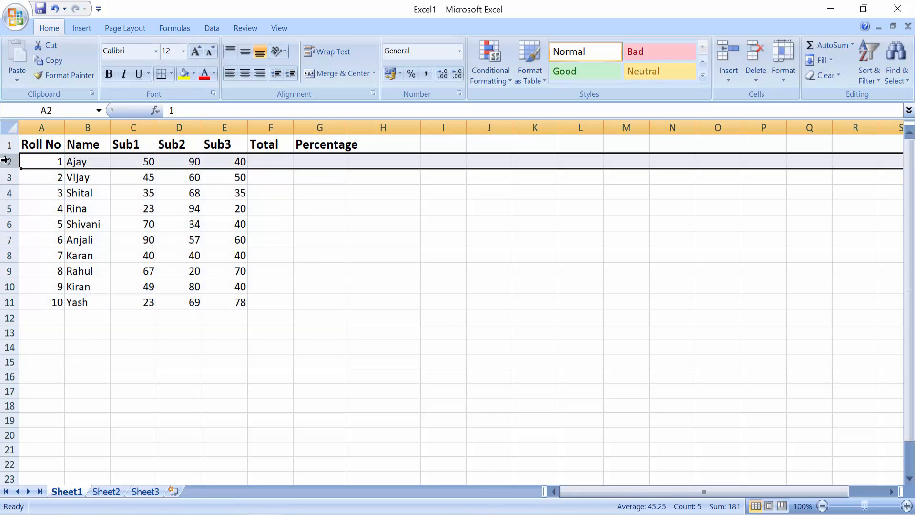
right_click(6, 160)
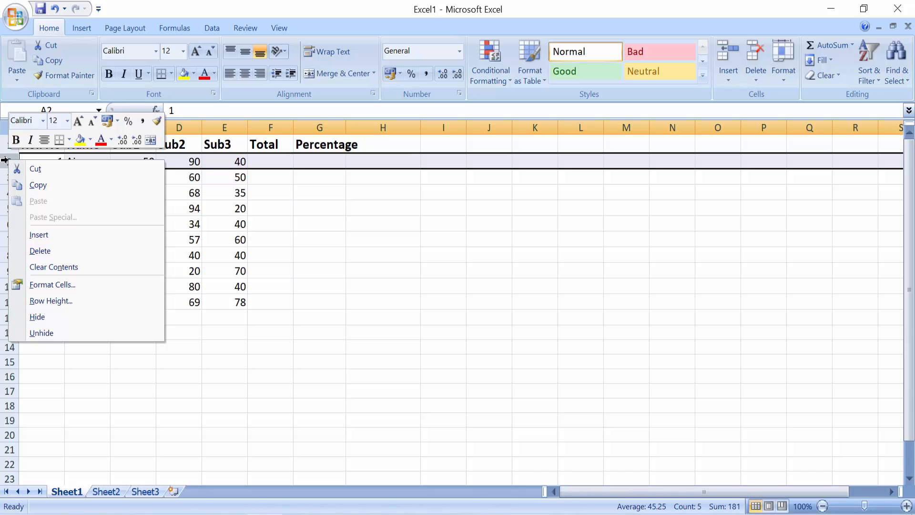
left_click(80, 300)
left_click(99, 310)
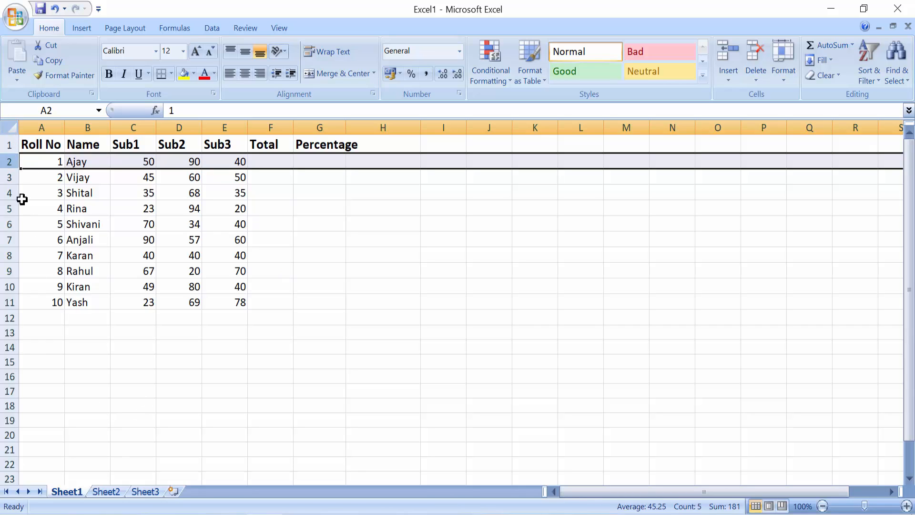
right_click(6, 161)
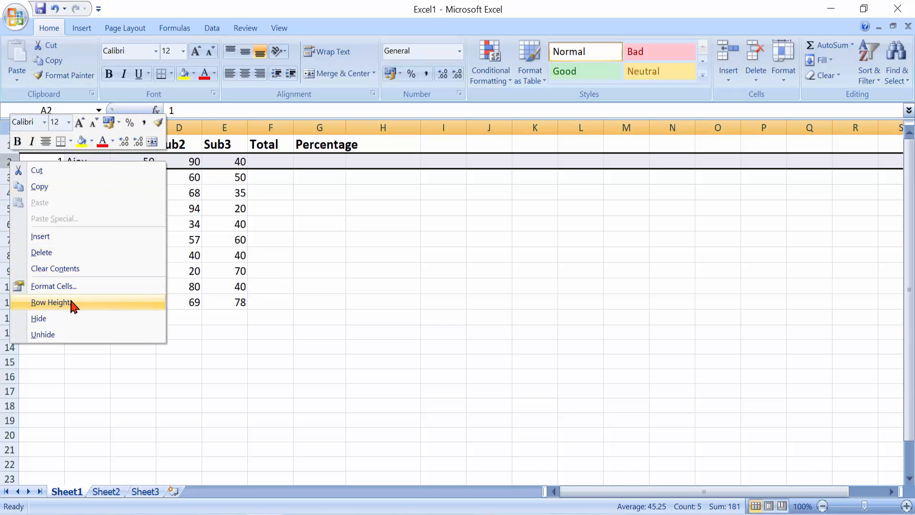
left_click(50, 302)
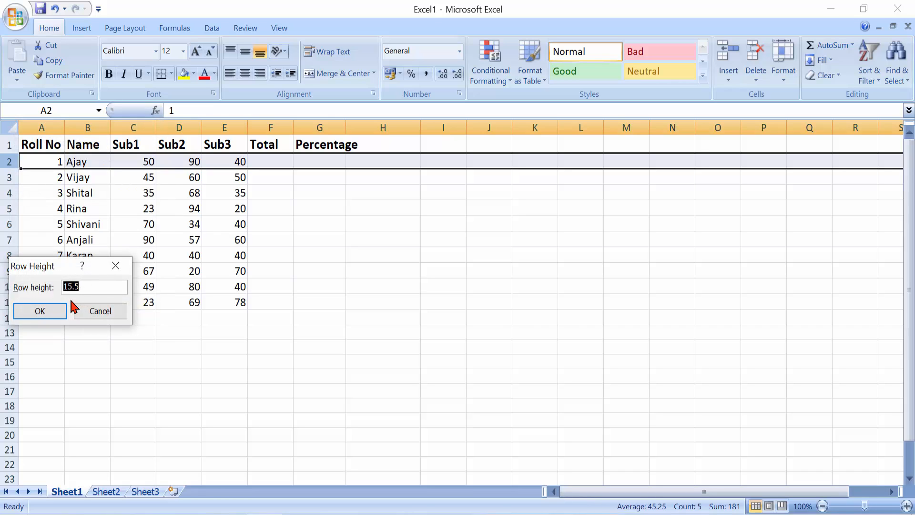
type("18")
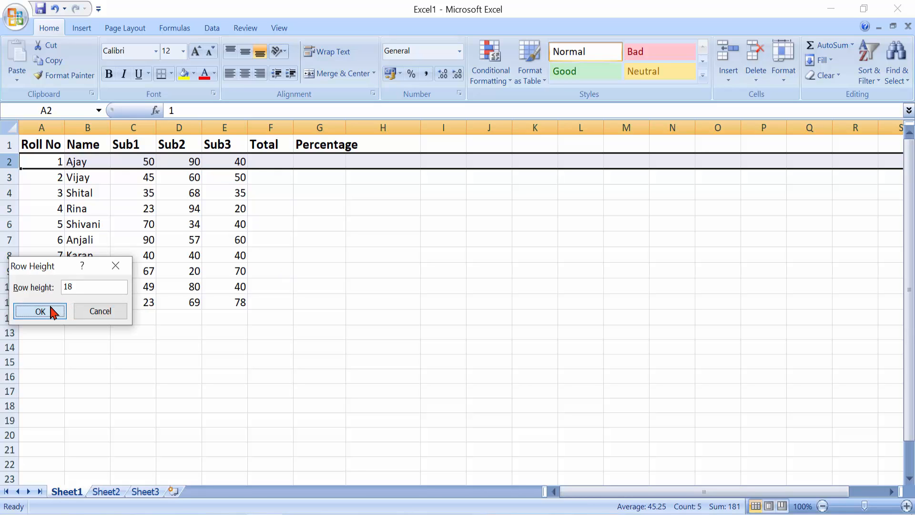
left_click(50, 311)
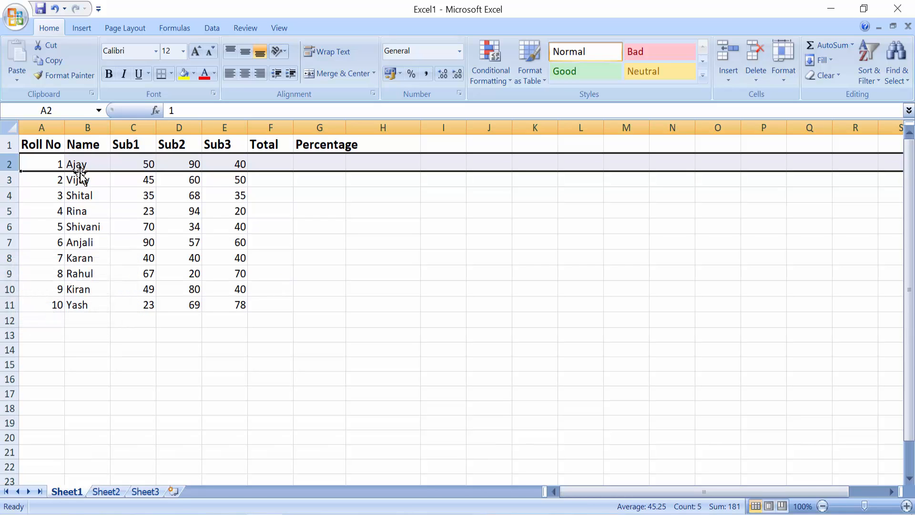
Set rows 3 through 11 to a row height of 18.
left_click(7, 179)
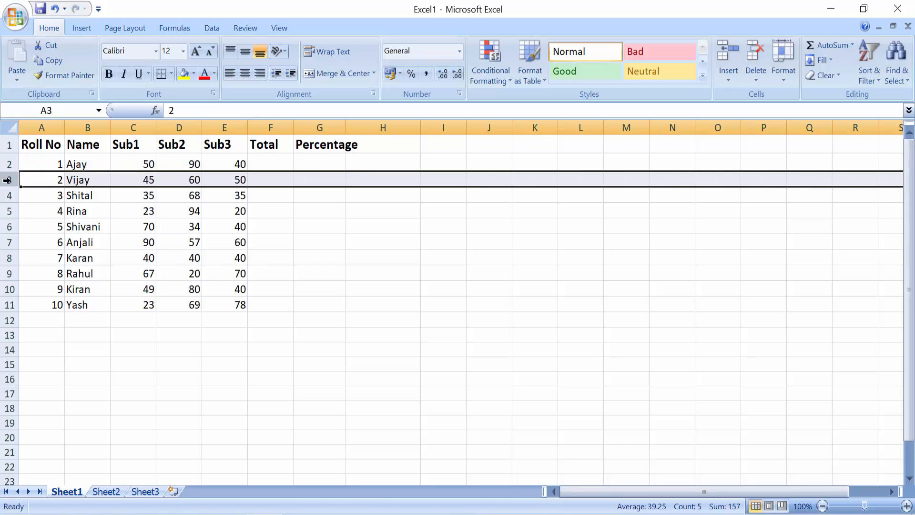
left_click_drag(7, 180, 7, 305)
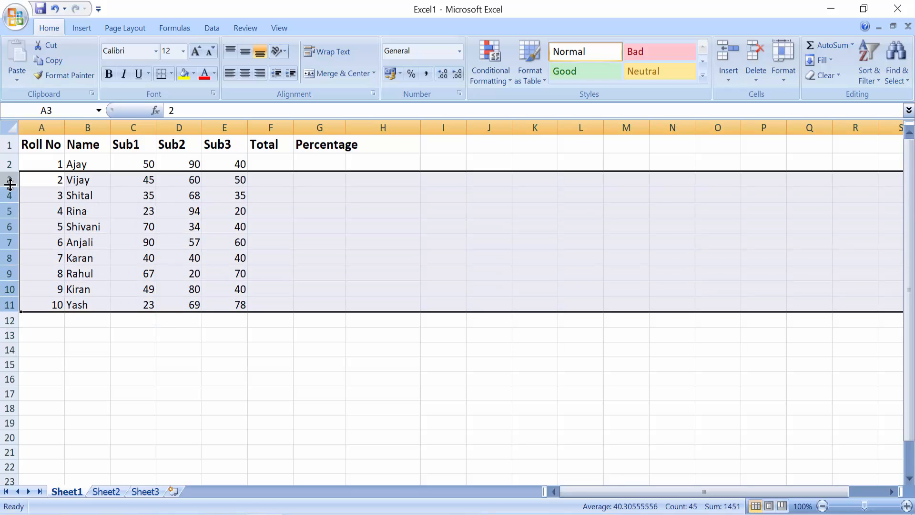
right_click(8, 224)
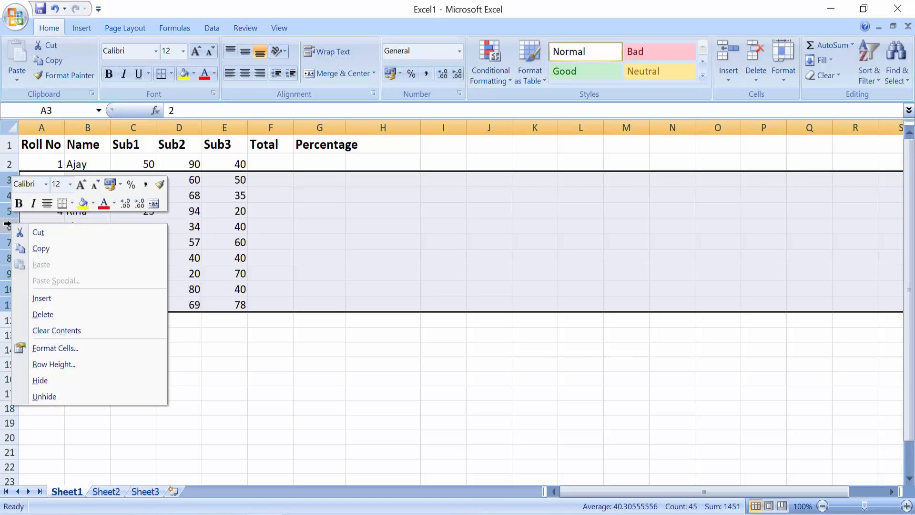
left_click(62, 364)
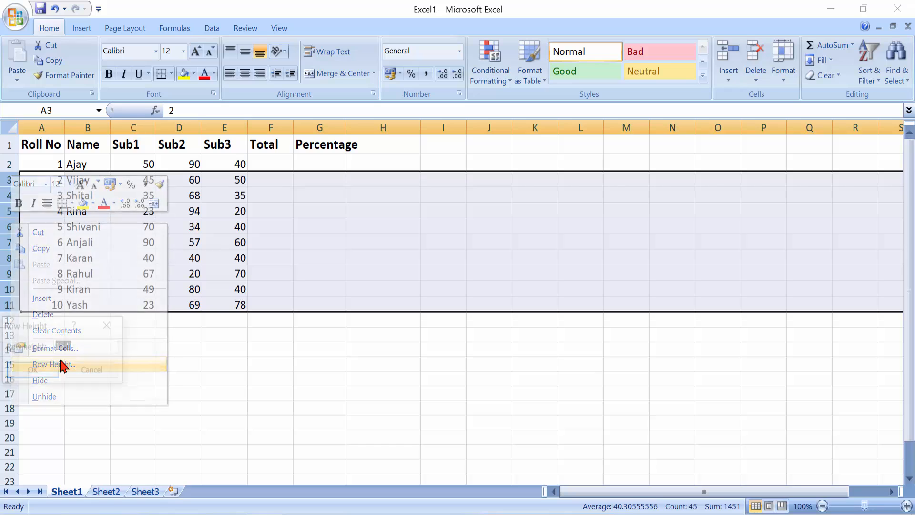
type("18")
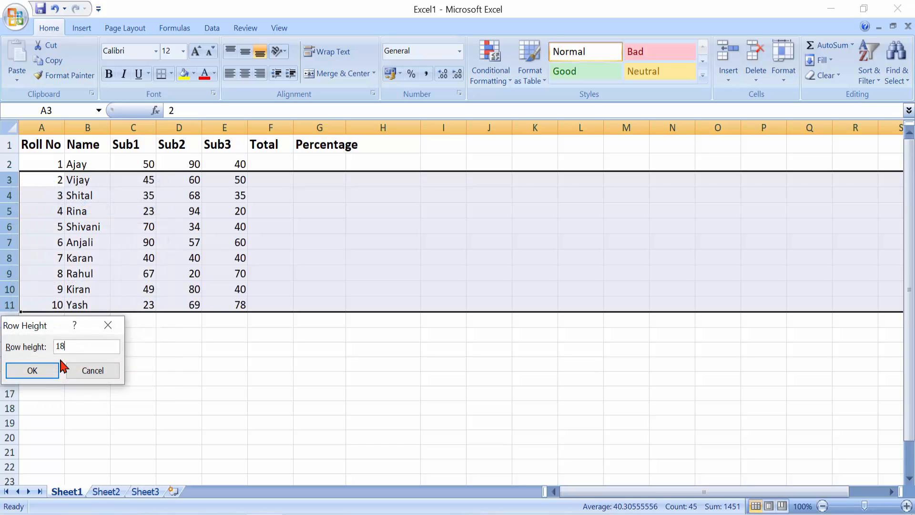
left_click(40, 372)
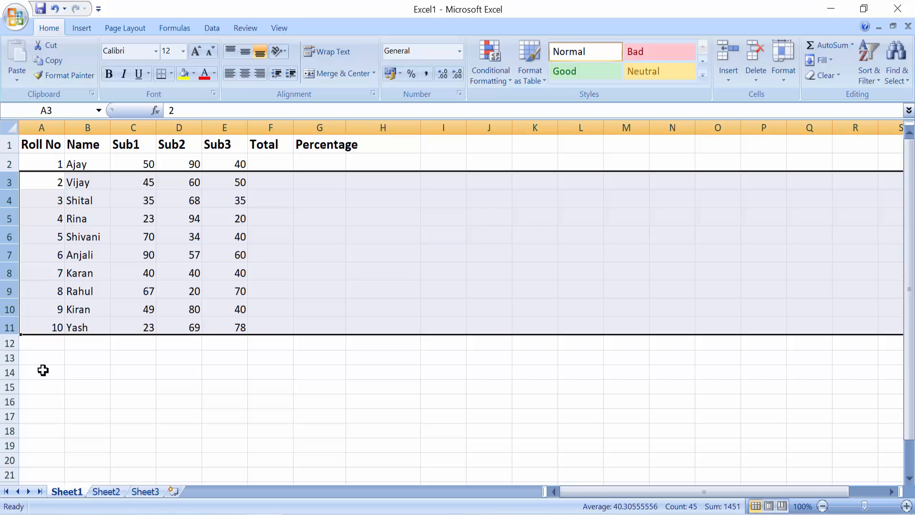
left_click(40, 372)
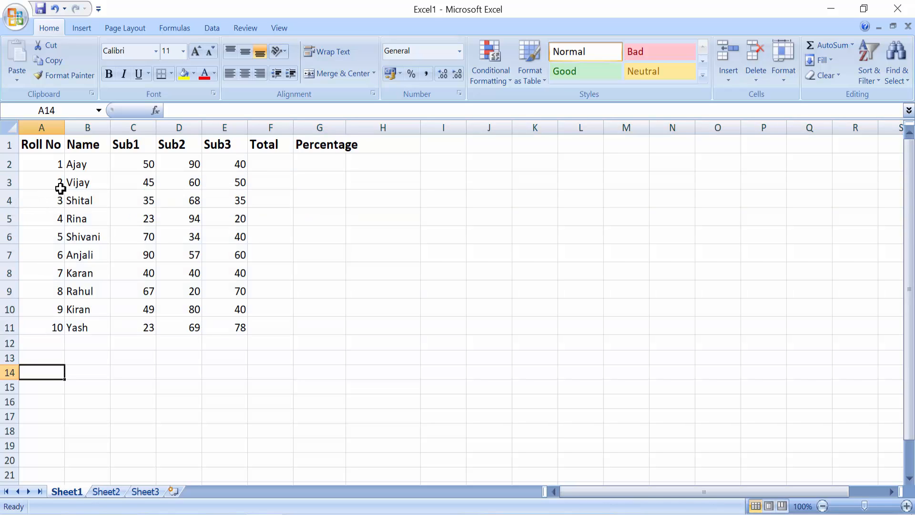
AutoSum the first student's marks C2:E2 into F2 as =SUM(C2:E2), giving 180.
left_click(282, 165)
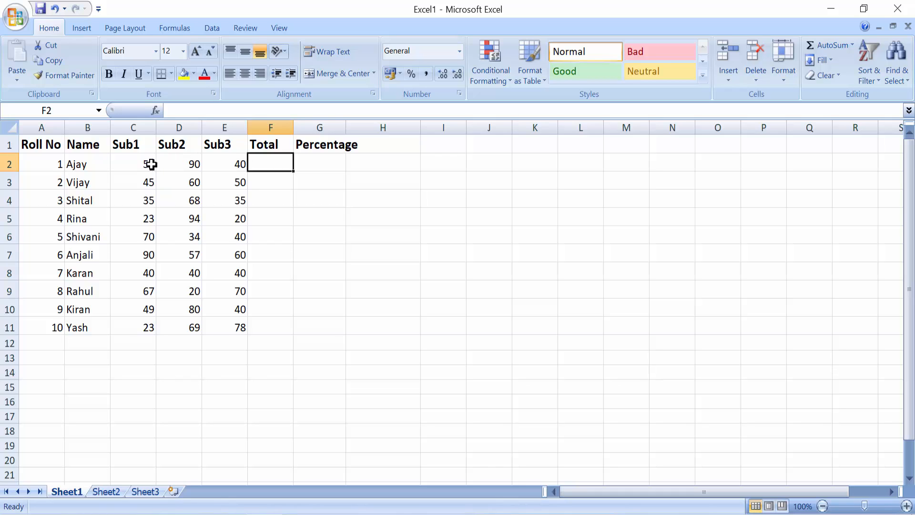
left_click_drag(141, 167, 230, 170)
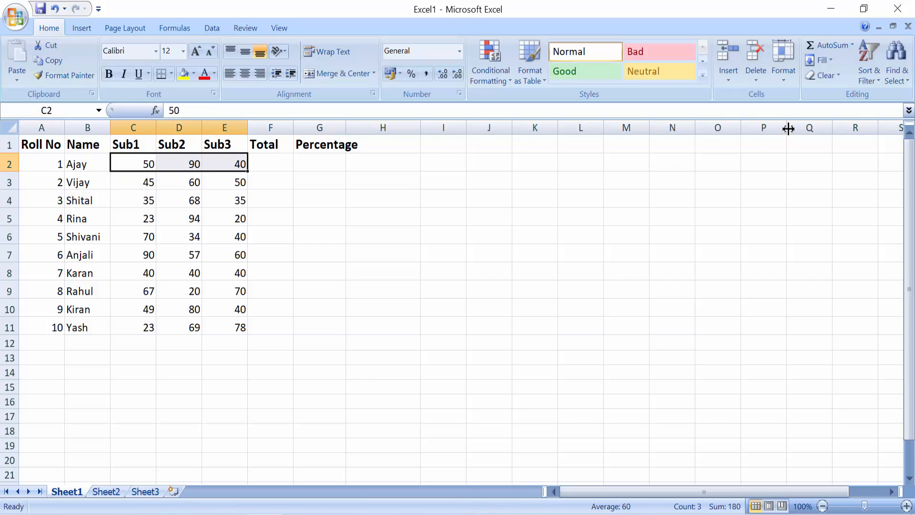
left_click(836, 49)
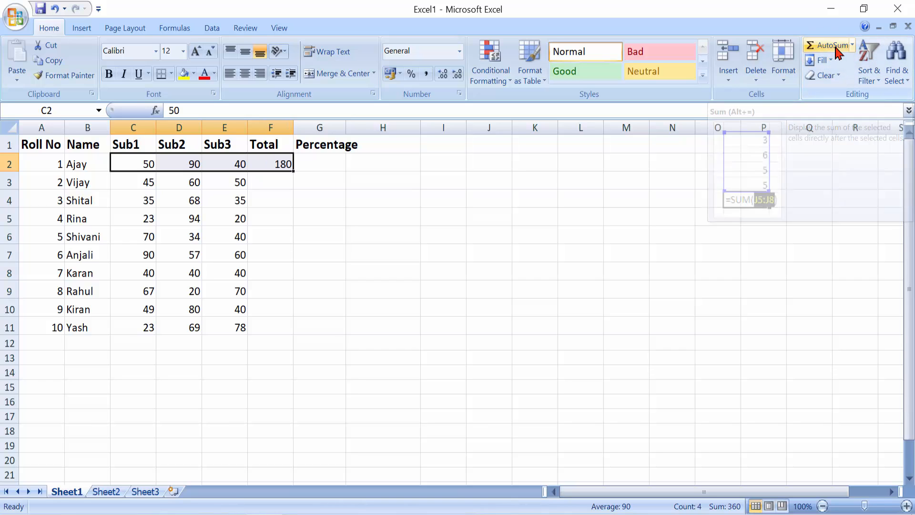
left_click(286, 165)
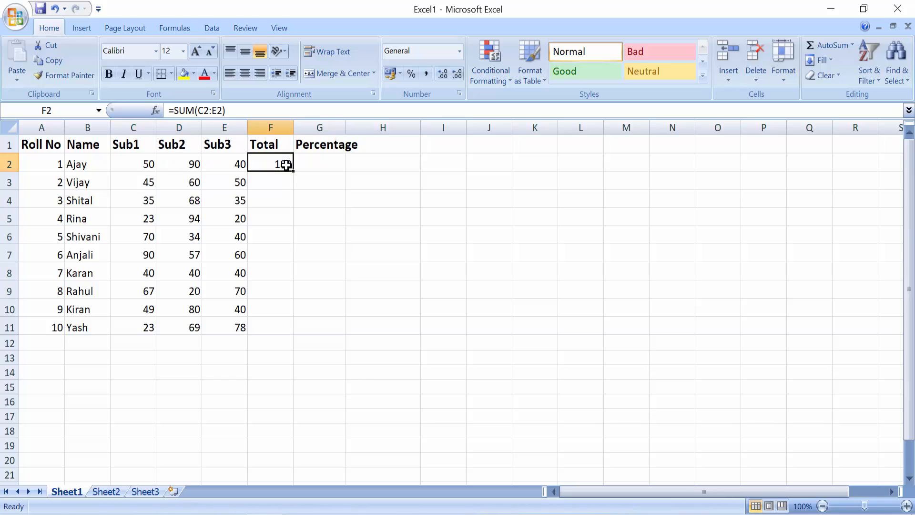
left_click(285, 183)
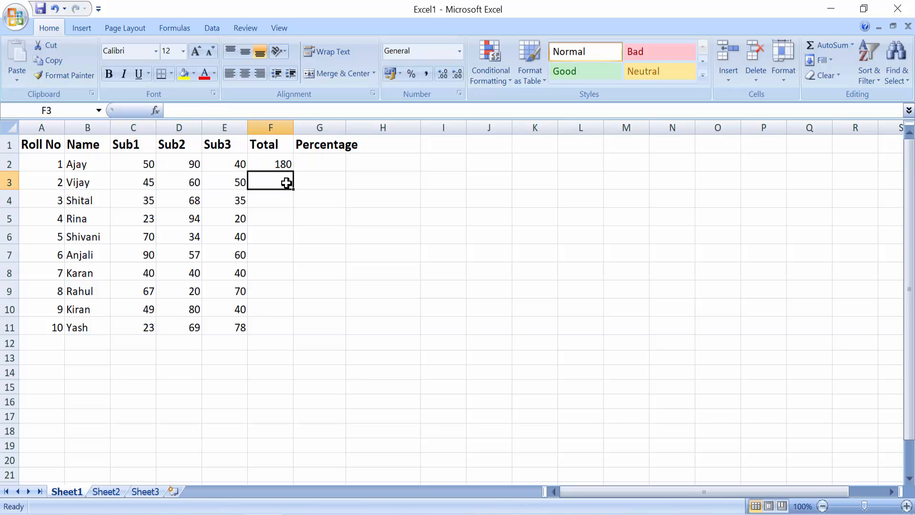
Enter =SUM(C3:E3) in F3 for the second student's total.
type("=")
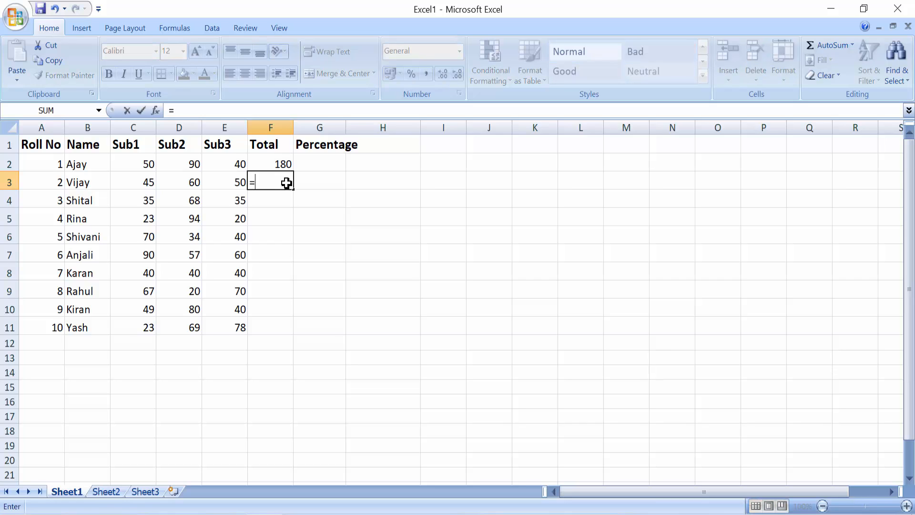
key("BackSpace")
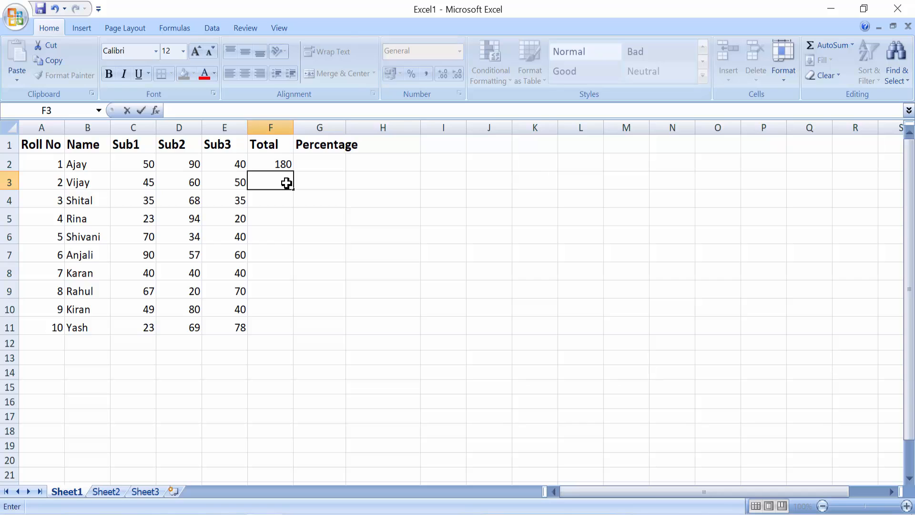
type("=")
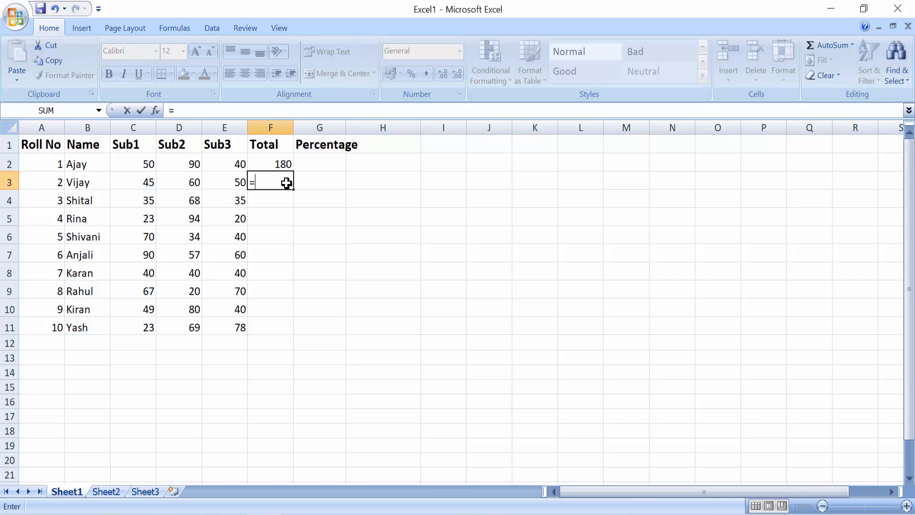
type("sum")
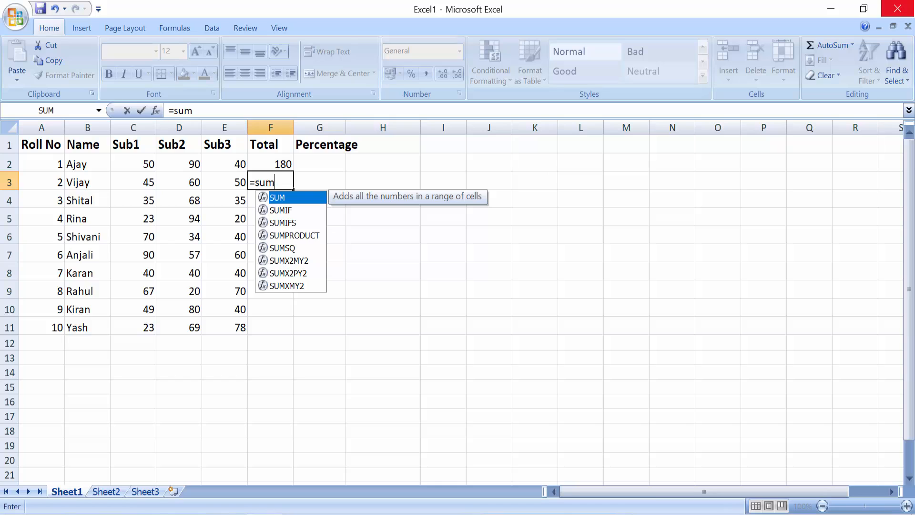
type("(")
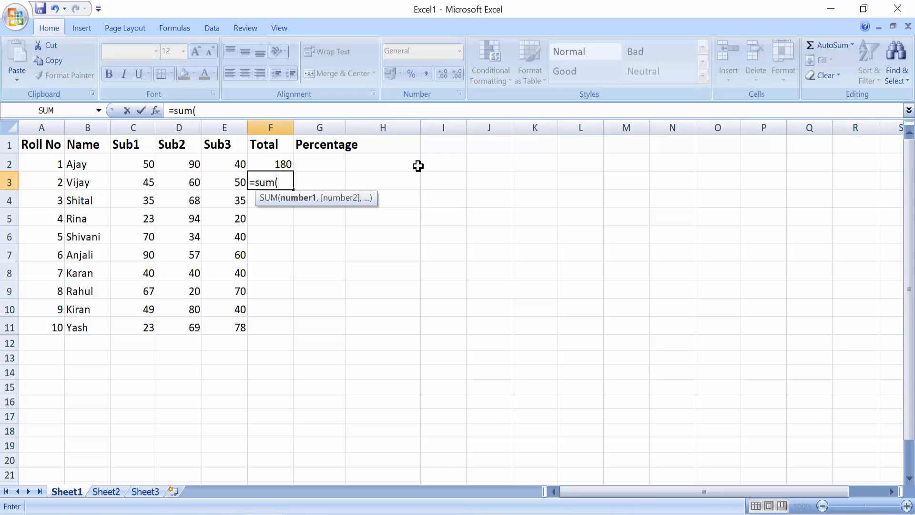
left_click(144, 184)
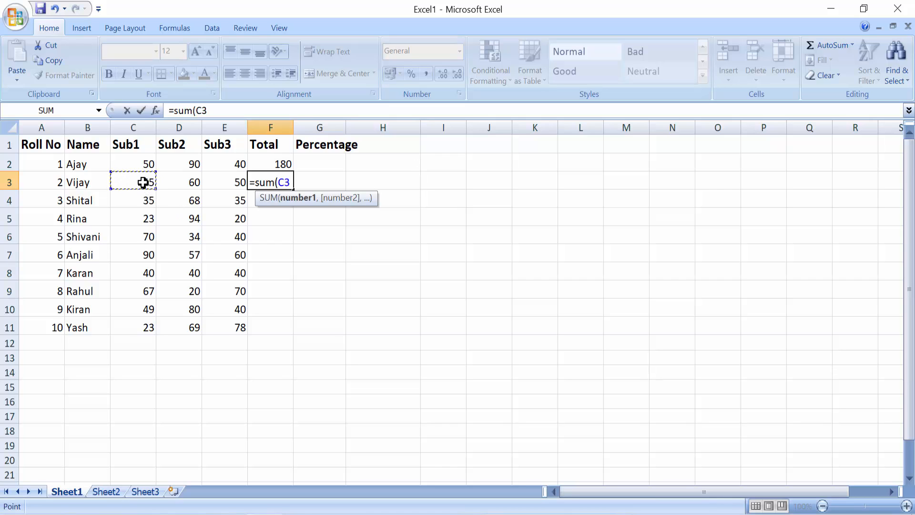
key("F8")
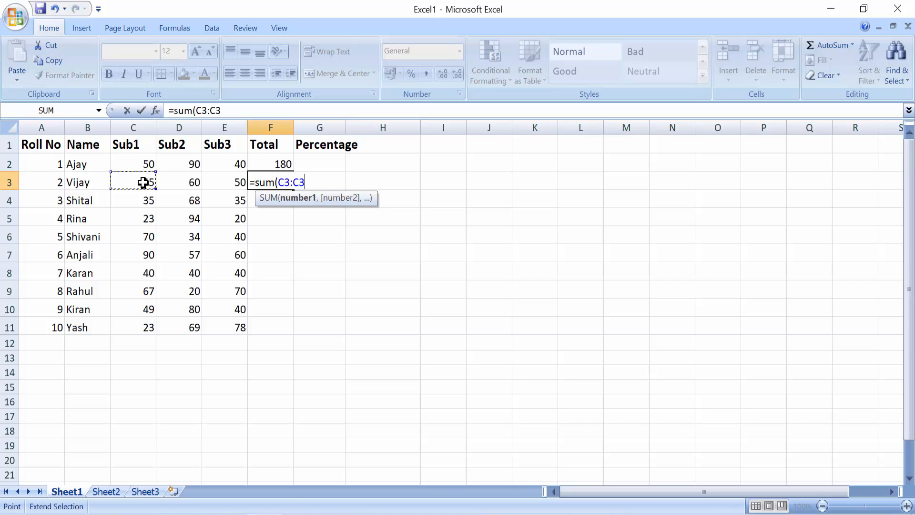
left_click(226, 182)
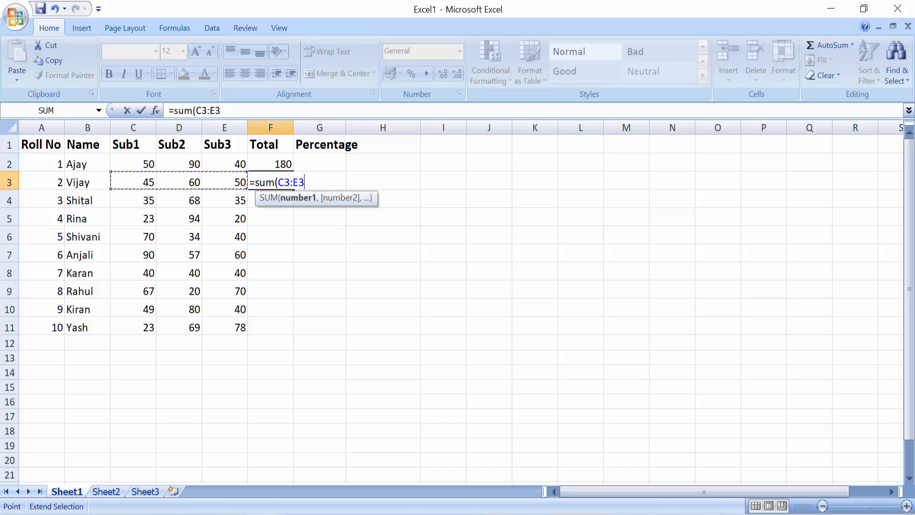
key("BackSpace")
key("BackSpace")
key("BackSpace")
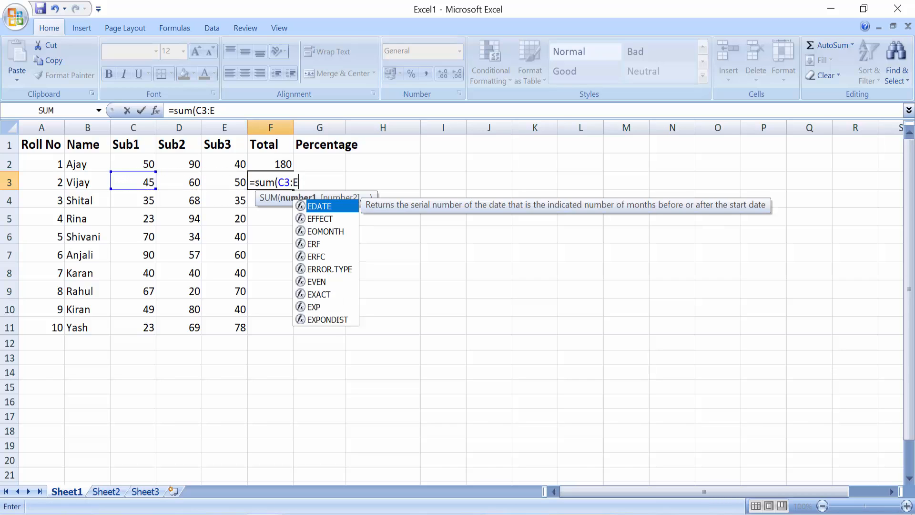
key("BackSpace")
key("BackSpace")
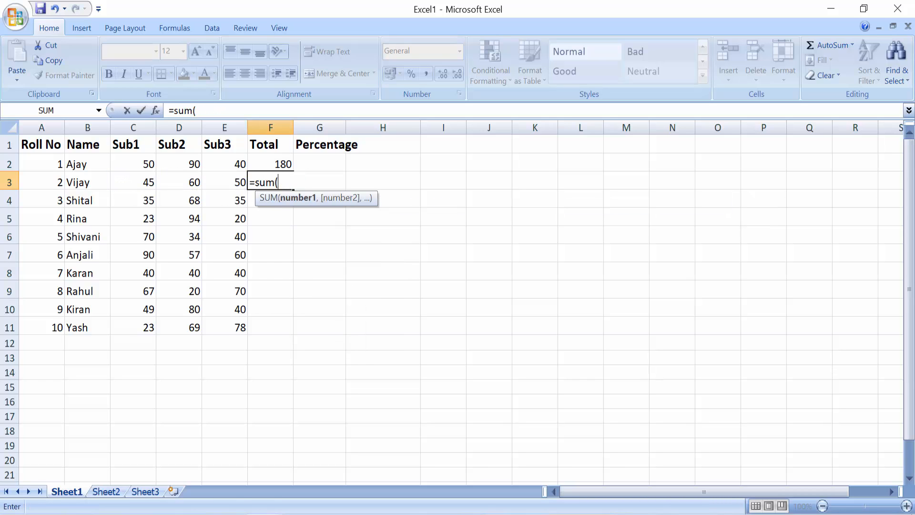
left_click(139, 180)
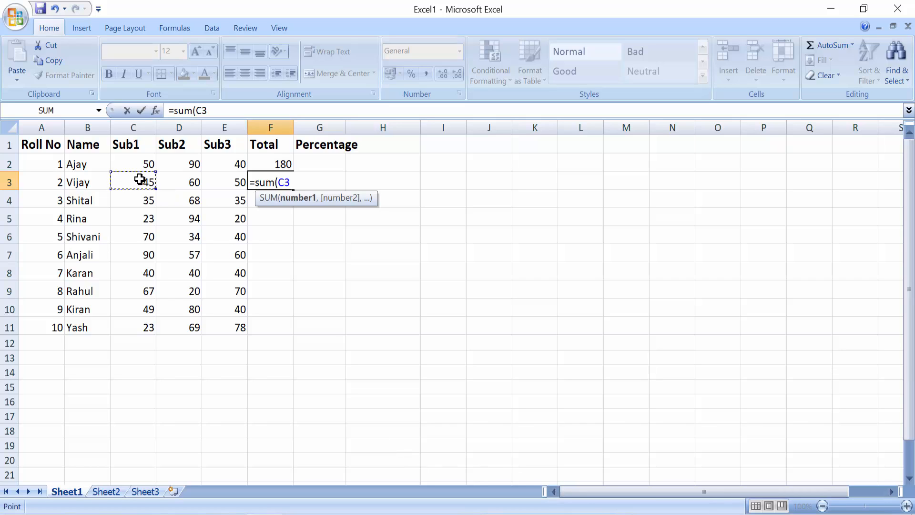
left_click_drag(149, 180, 223, 183)
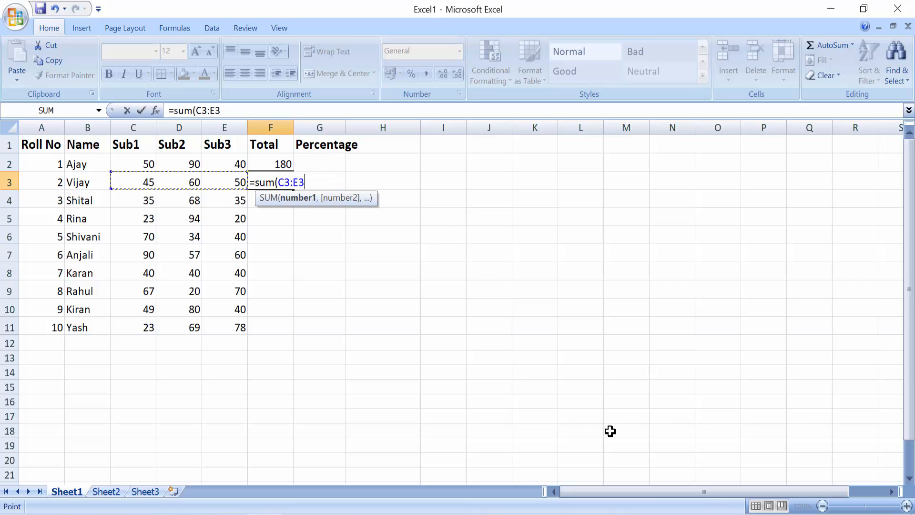
type(")")
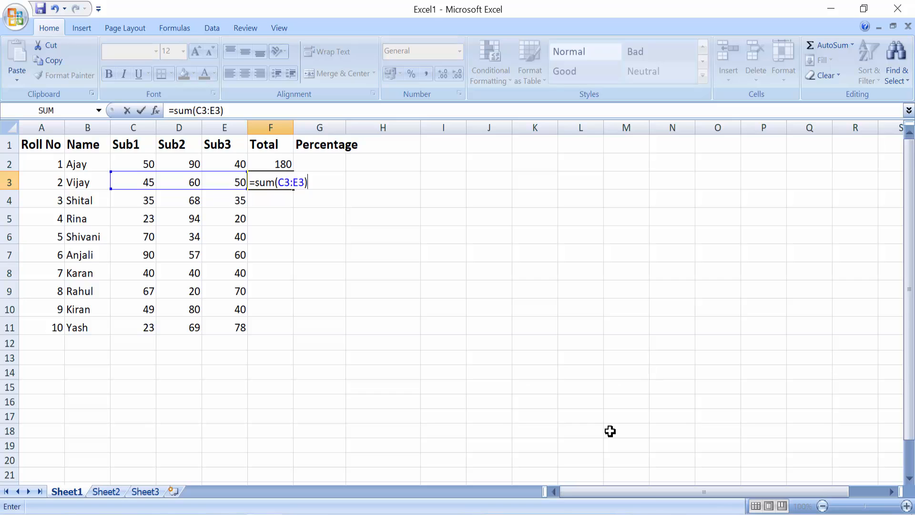
key("Return")
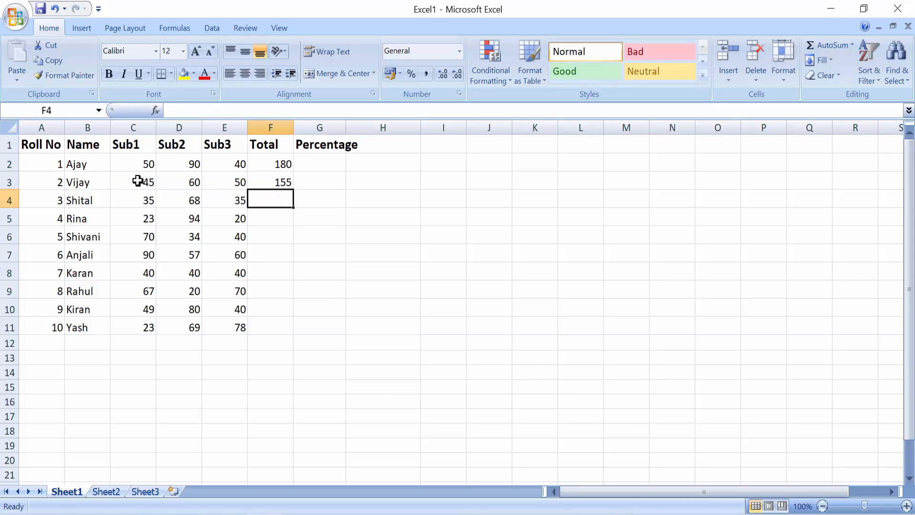
Fill the F3 total formula down to F11, giving totals 155 through 170.
left_click(284, 182)
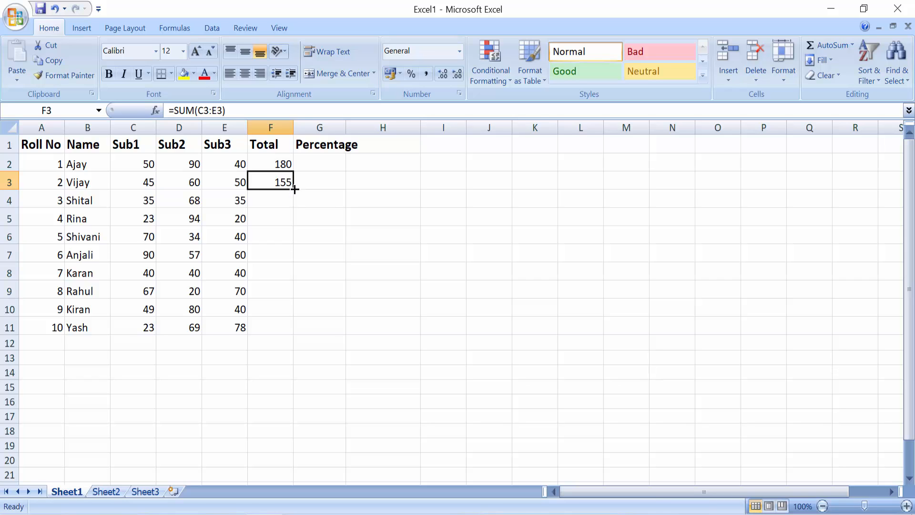
left_click_drag(292, 189, 288, 337)
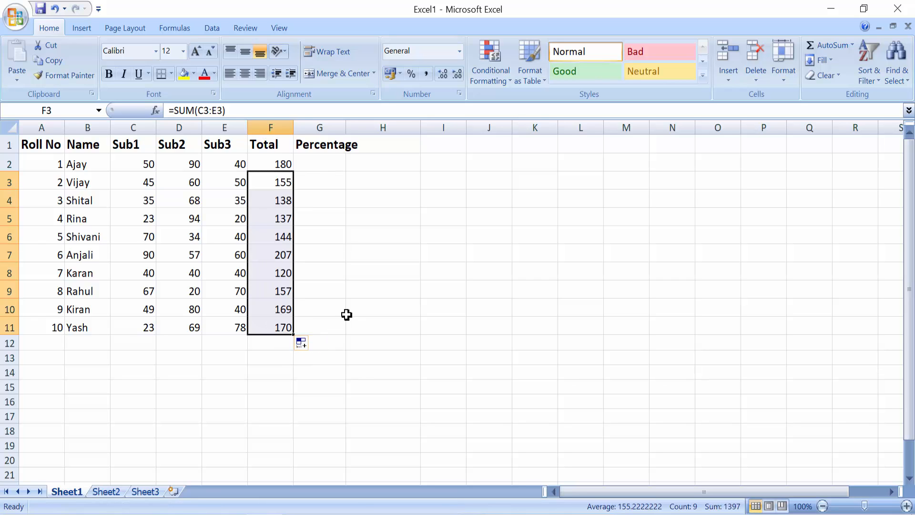
left_click(331, 163)
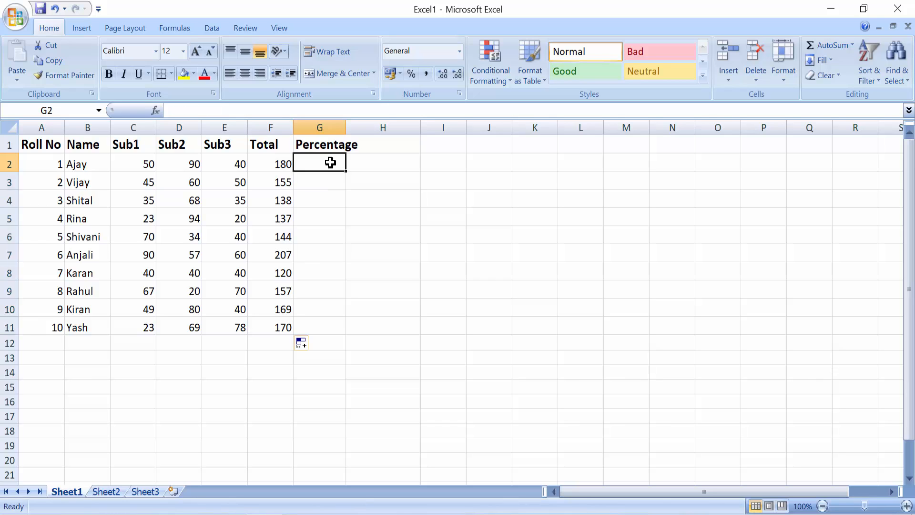
type("=")
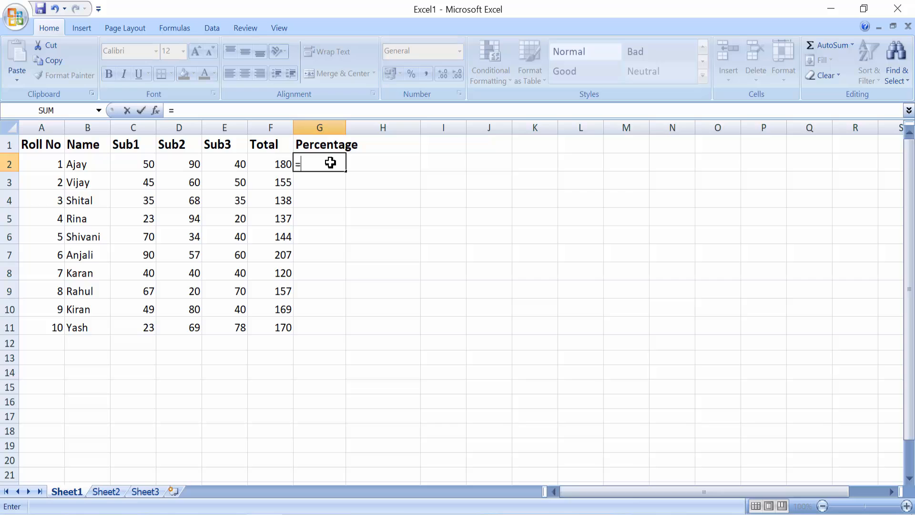
Enter =F2/3 in G2 and apply Percent Style to it.
left_click(280, 164)
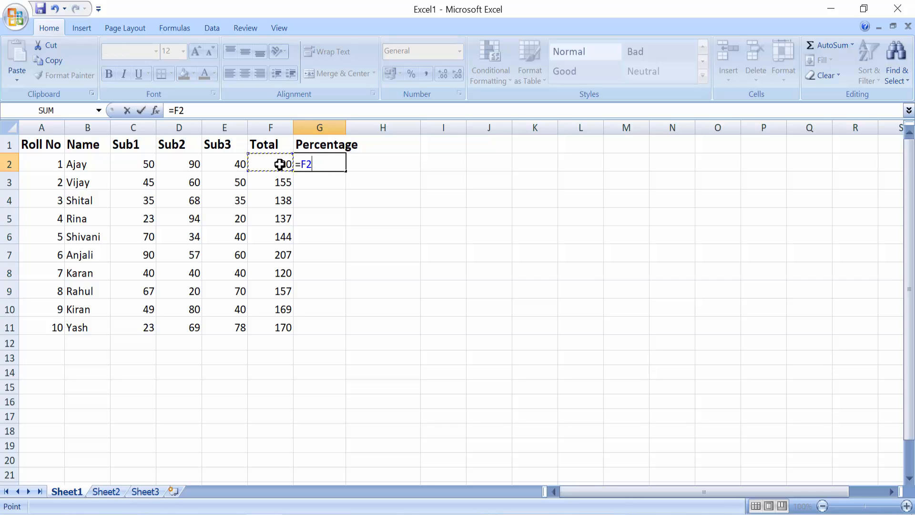
type("/3")
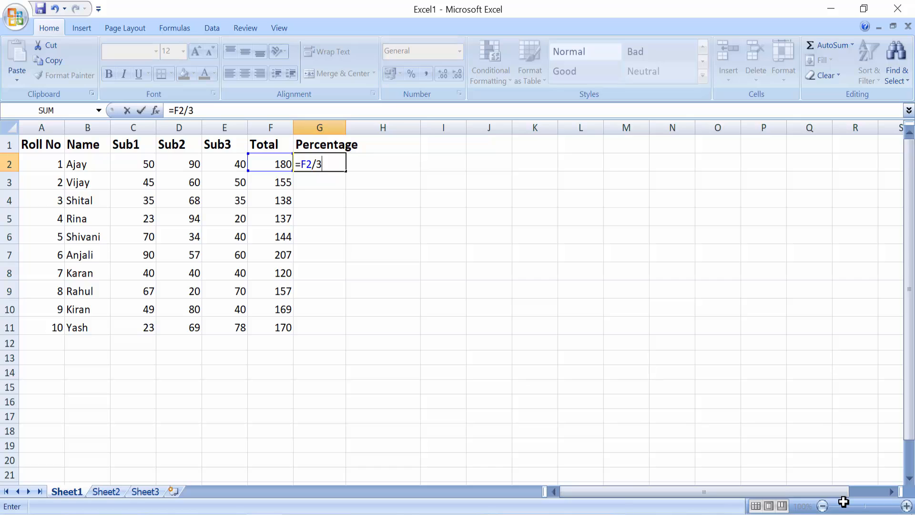
key("Return")
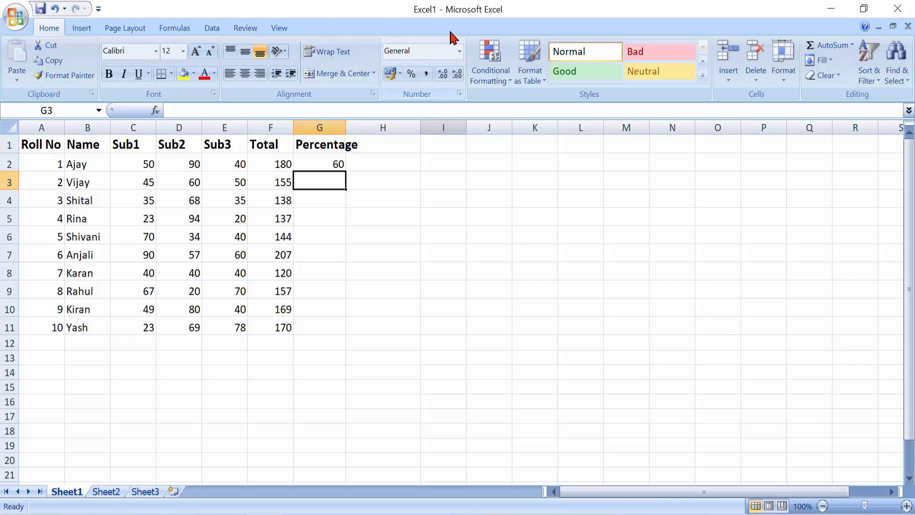
left_click(460, 51)
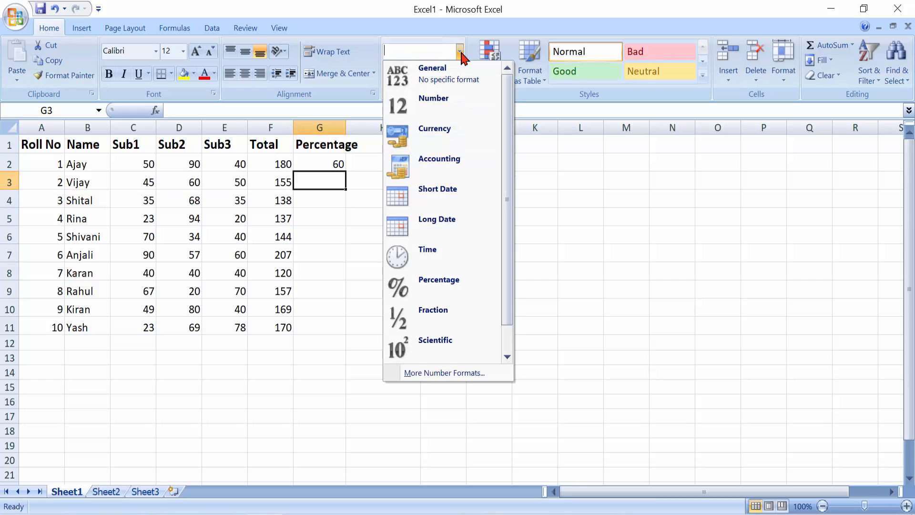
left_click(565, 215)
left_click(326, 165)
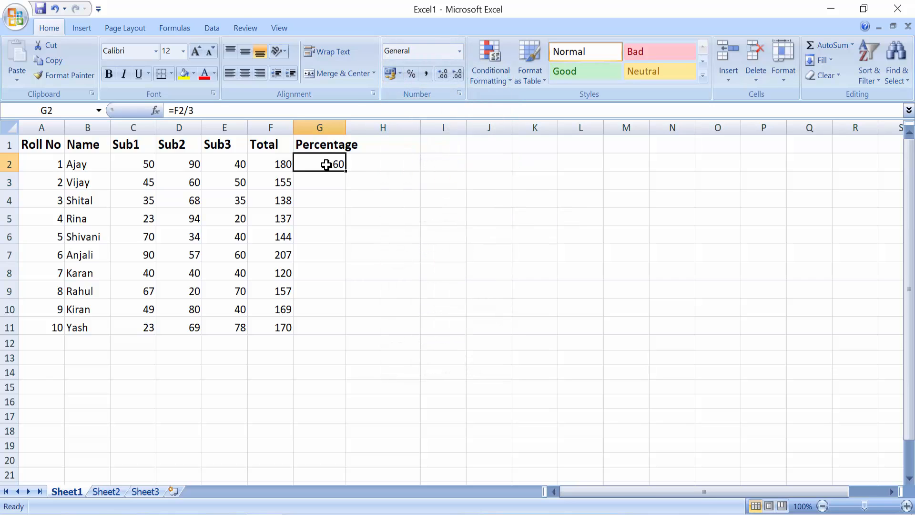
left_click(411, 74)
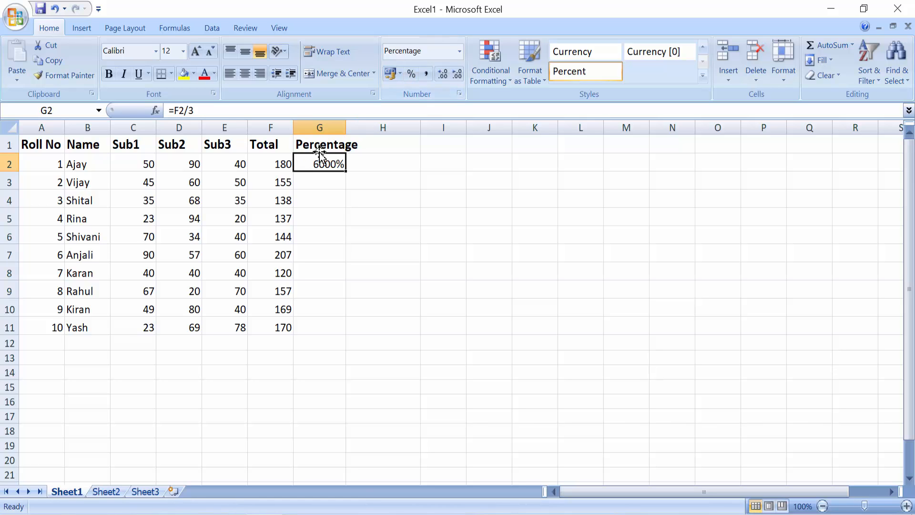
Correct G2 to =F2/300 (60%) and fill it down to G11.
left_click(216, 110)
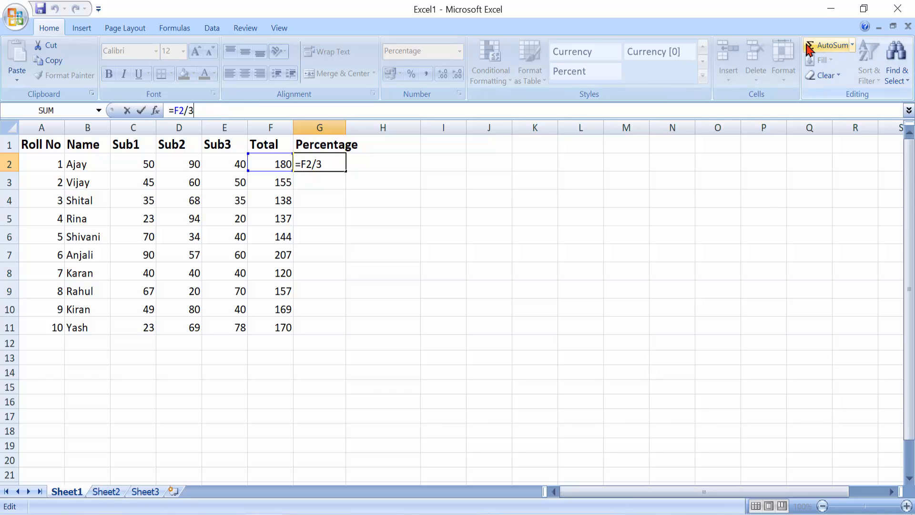
type("00")
key("Return")
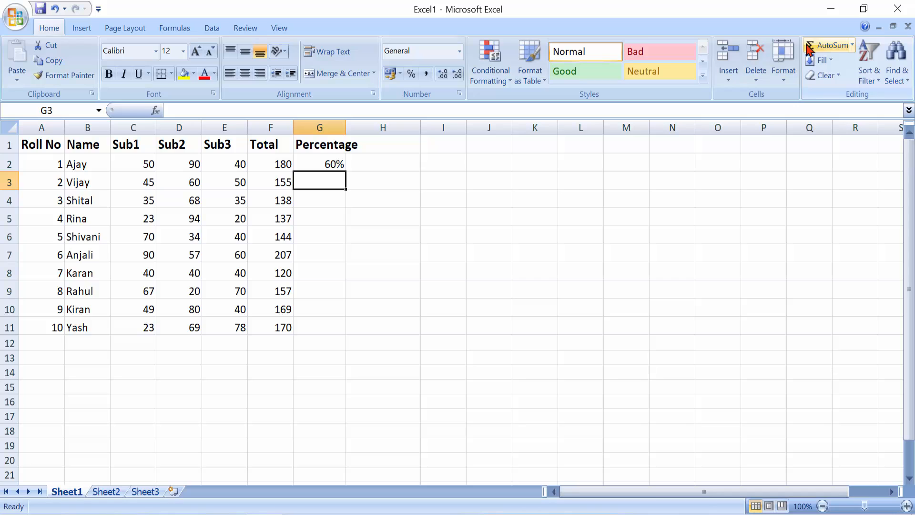
left_click(329, 163)
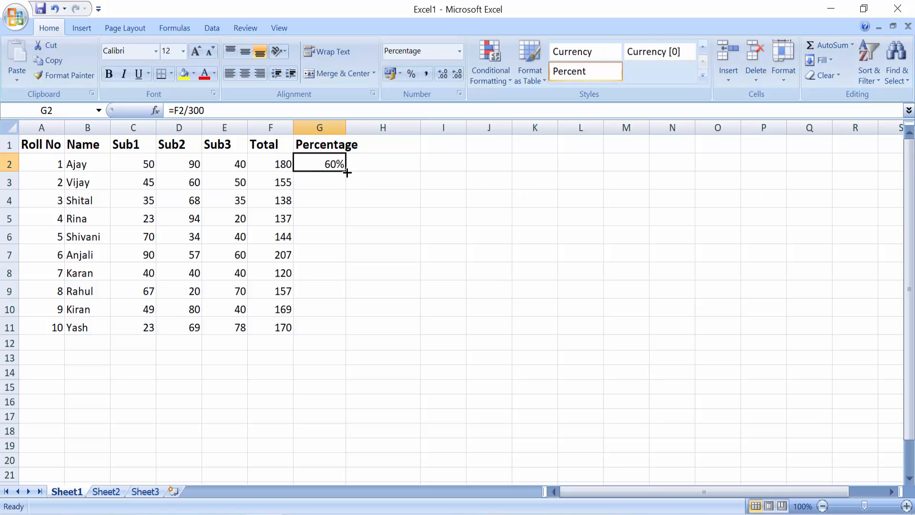
left_click_drag(347, 172, 339, 337)
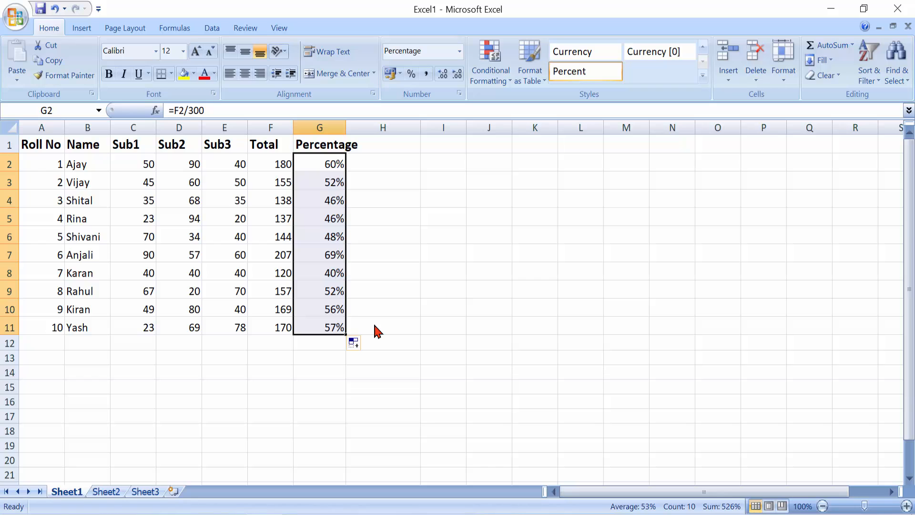
Enter 12.68 in cell I4 and show it in Number format with two decimals.
left_click(408, 203)
left_click(447, 201)
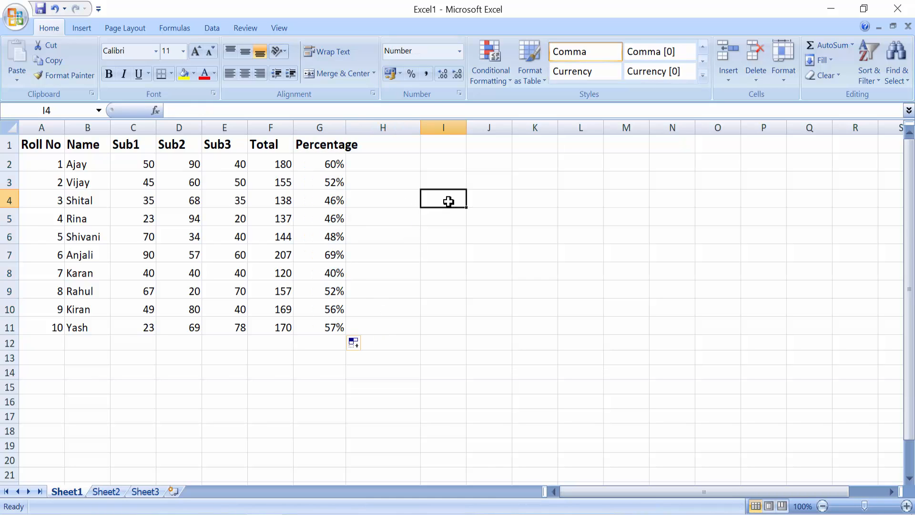
type("1")
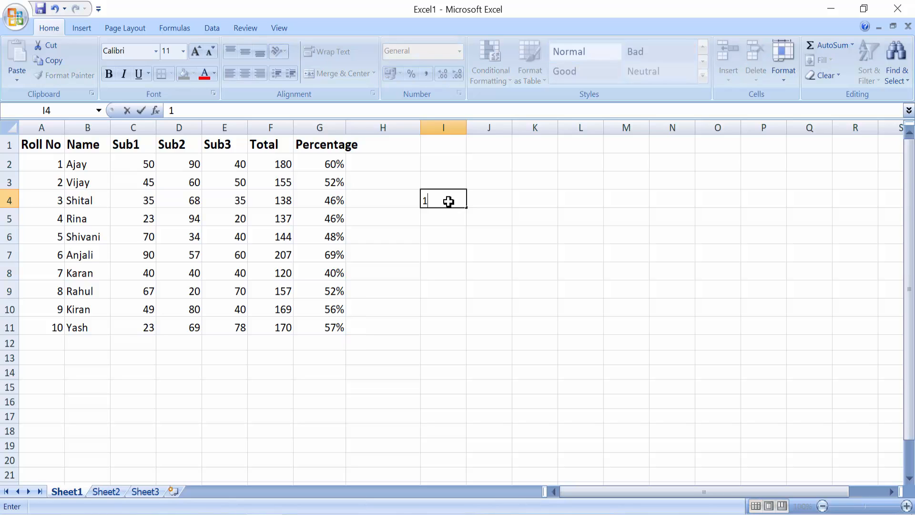
type("2")
type(".68")
key("Return")
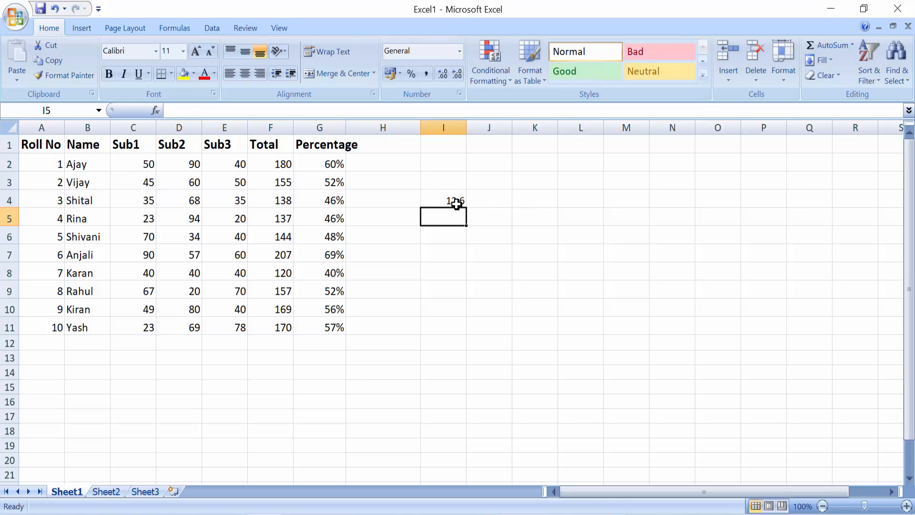
left_click(458, 199)
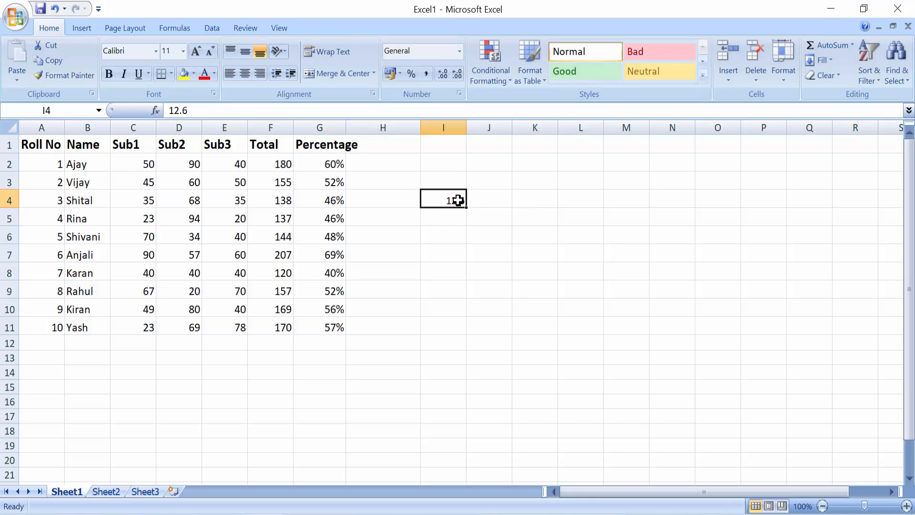
left_click(460, 51)
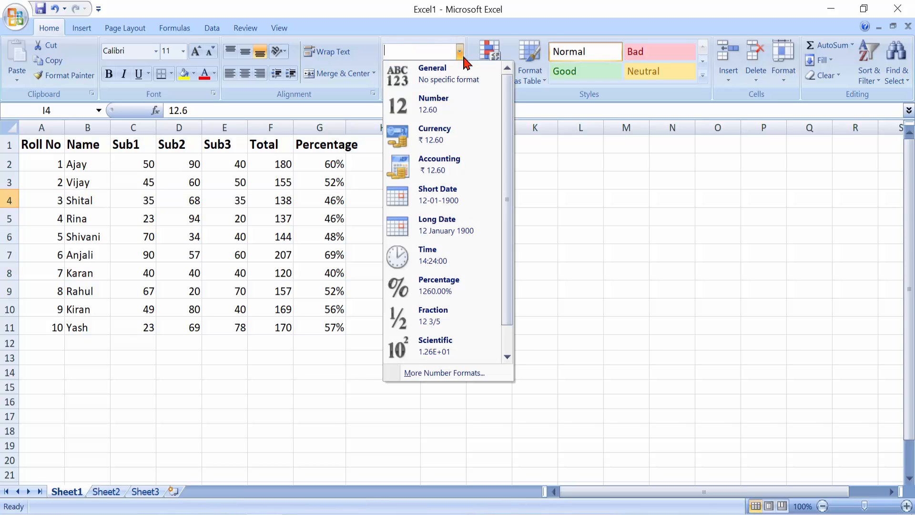
left_click(446, 98)
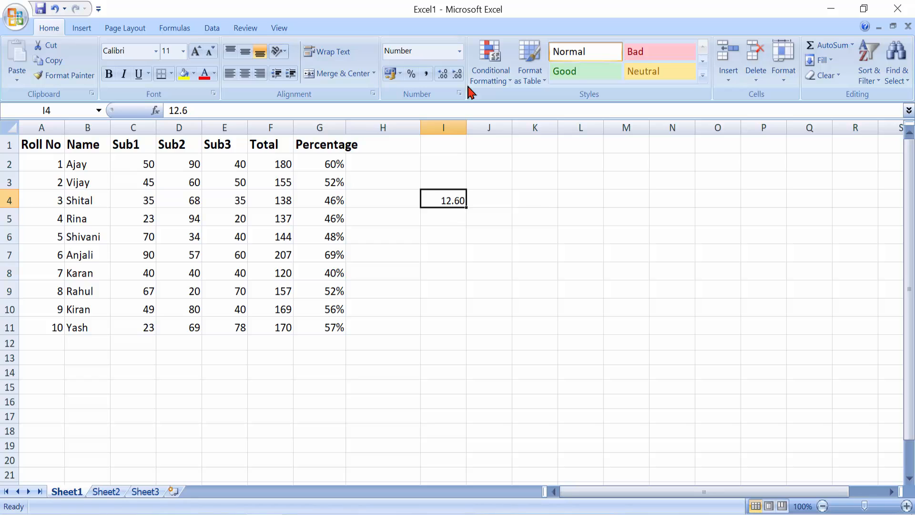
Format I4 as rupee currency, then as US dollar accounting.
left_click(461, 51)
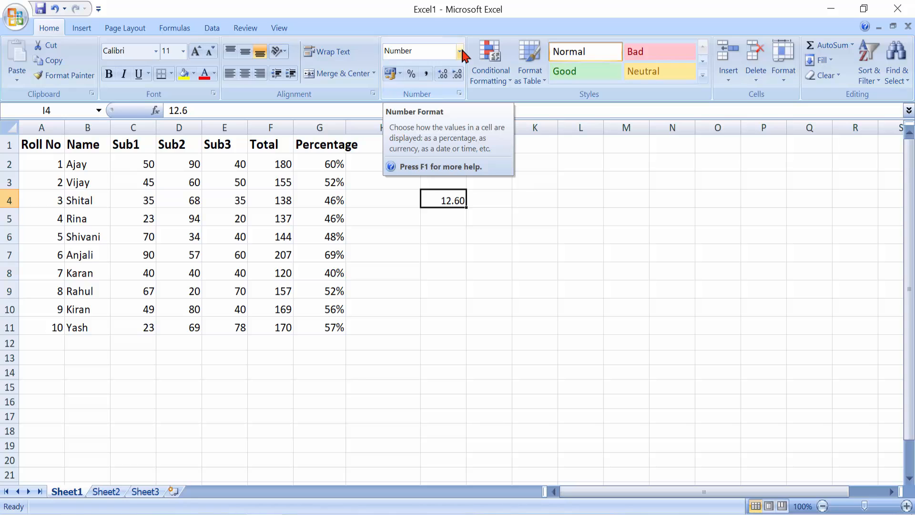
left_click(460, 51)
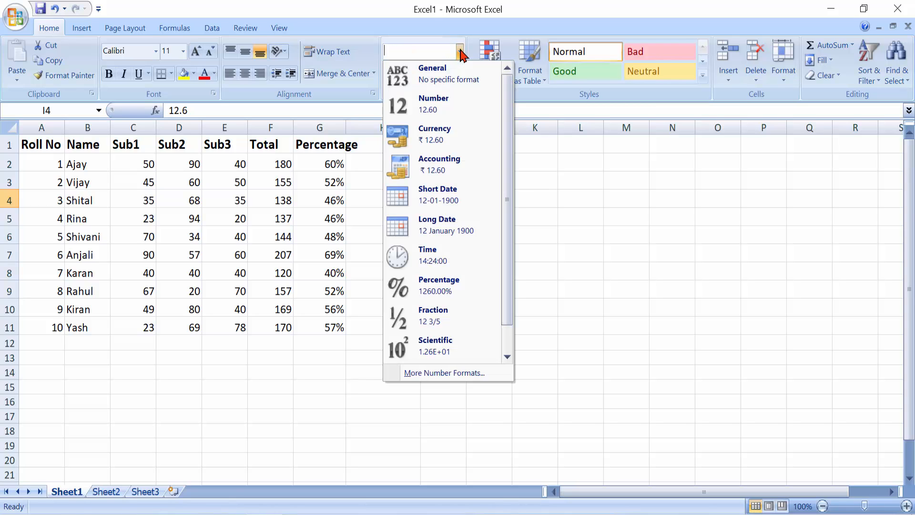
left_click(452, 142)
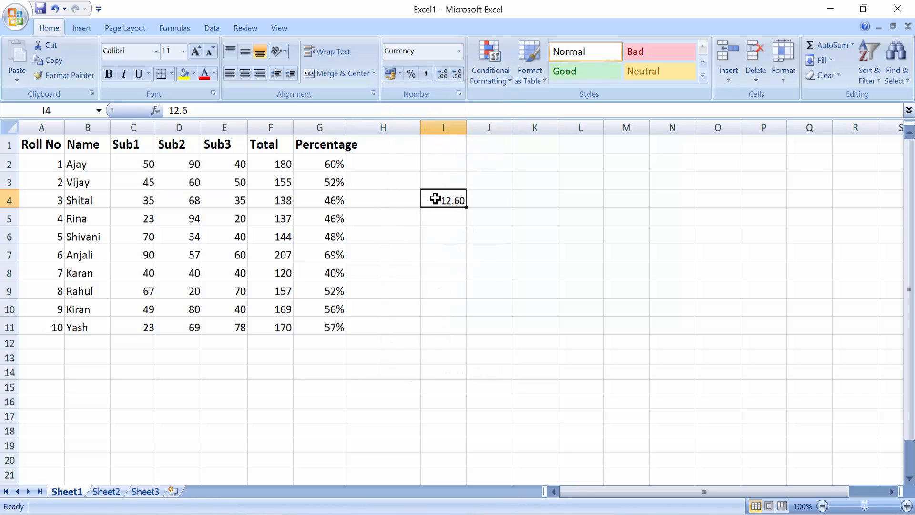
left_click(400, 74)
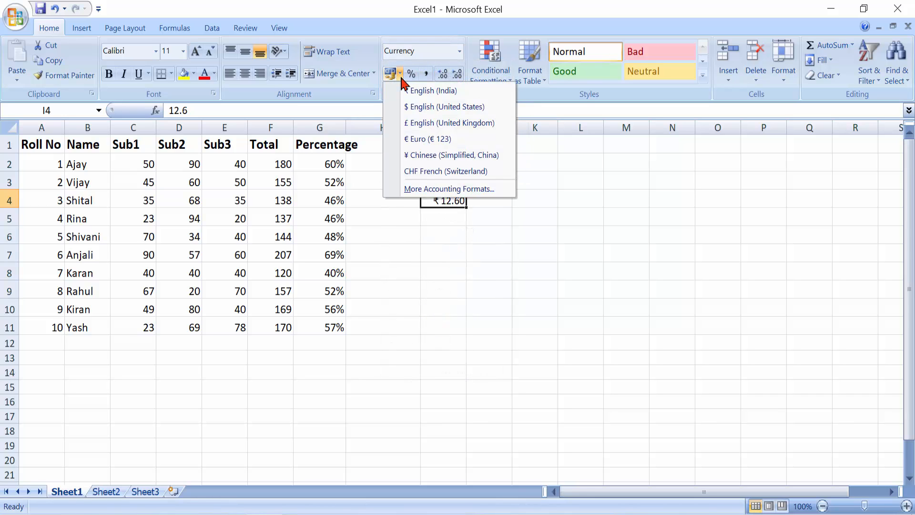
left_click(413, 108)
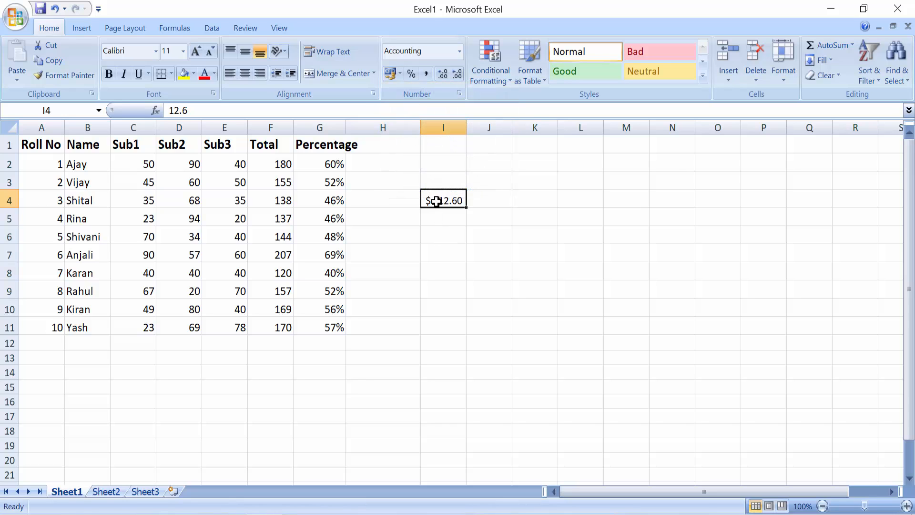
Change I4's display to Fraction format.
left_click(460, 51)
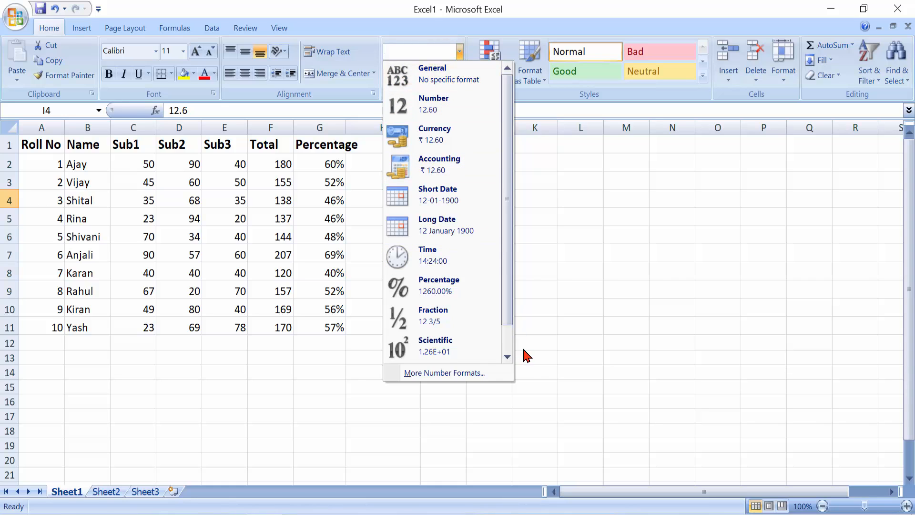
left_click(458, 323)
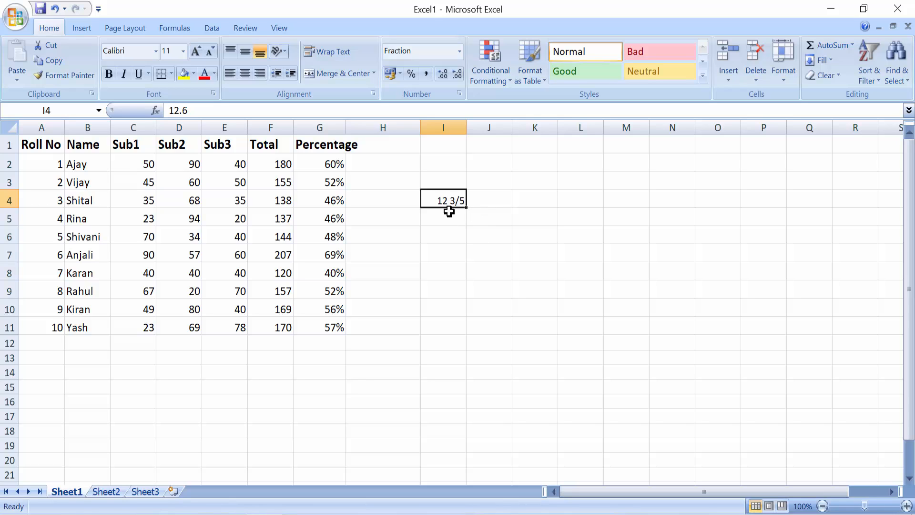
left_click(461, 51)
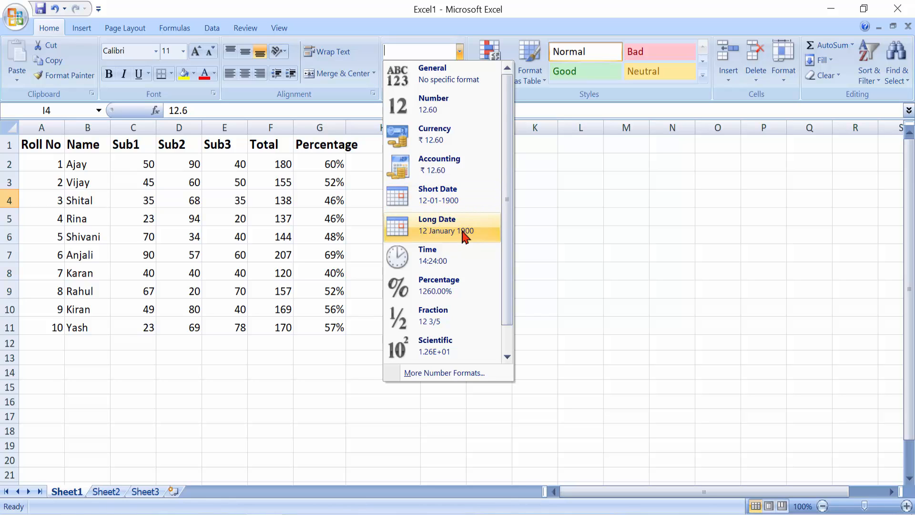
left_click(559, 293)
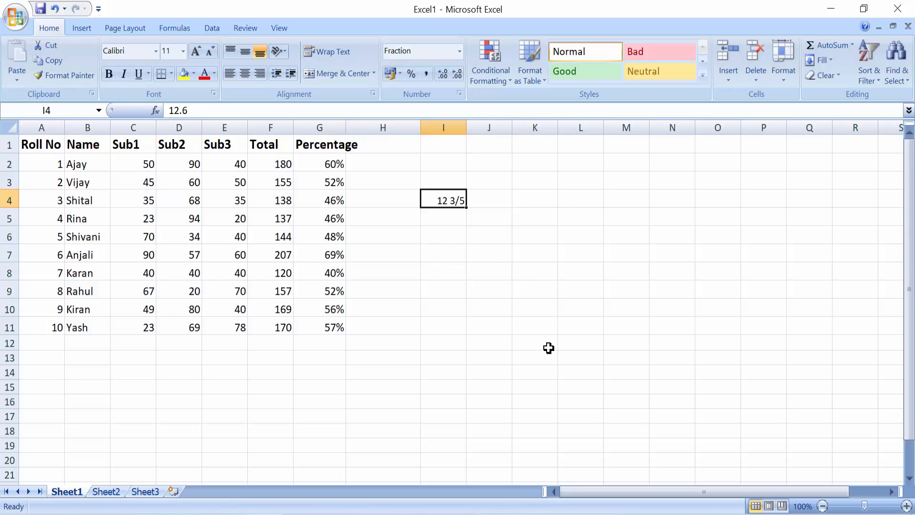
Clear cell I4 and autofit column G to its Percentage heading.
key("Delete")
left_click_drag(344, 130, 344, 131)
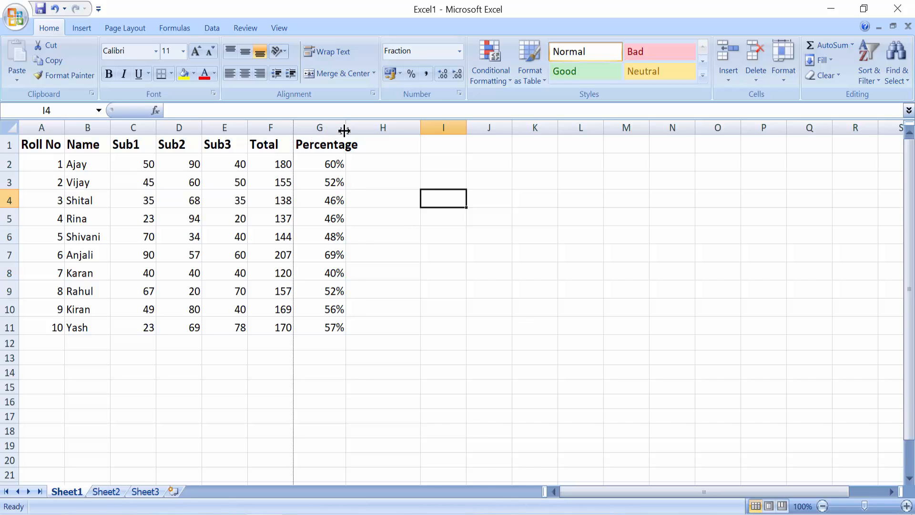
double_click(344, 130)
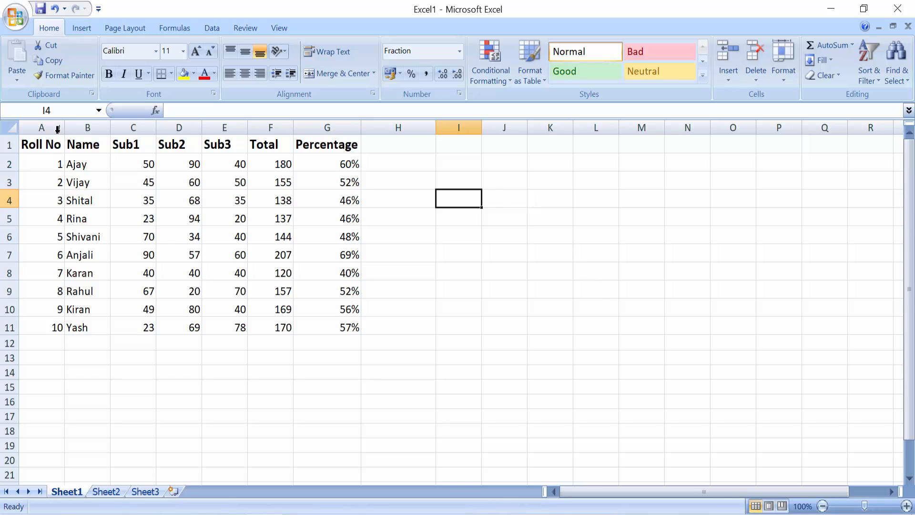
Apply All Borders and a Thick Box Border to the table A1:G11.
left_click_drag(46, 142, 331, 319)
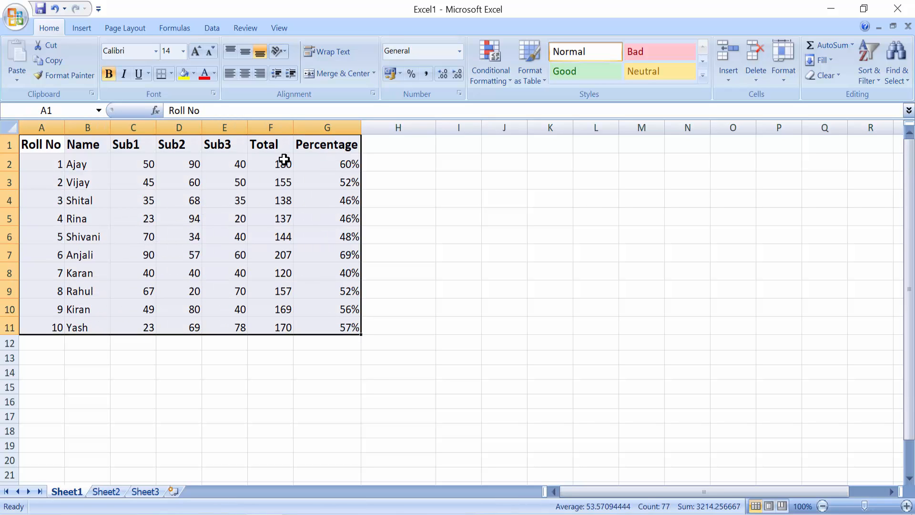
left_click(172, 74)
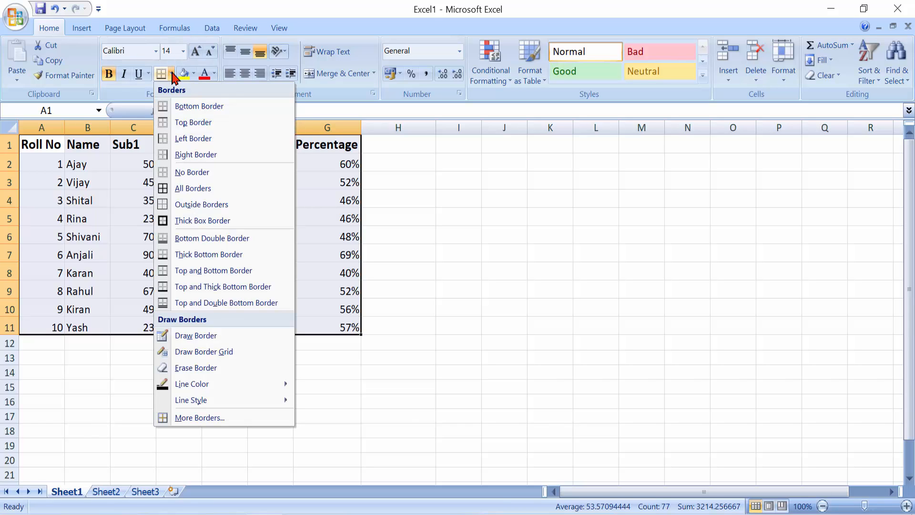
left_click(195, 189)
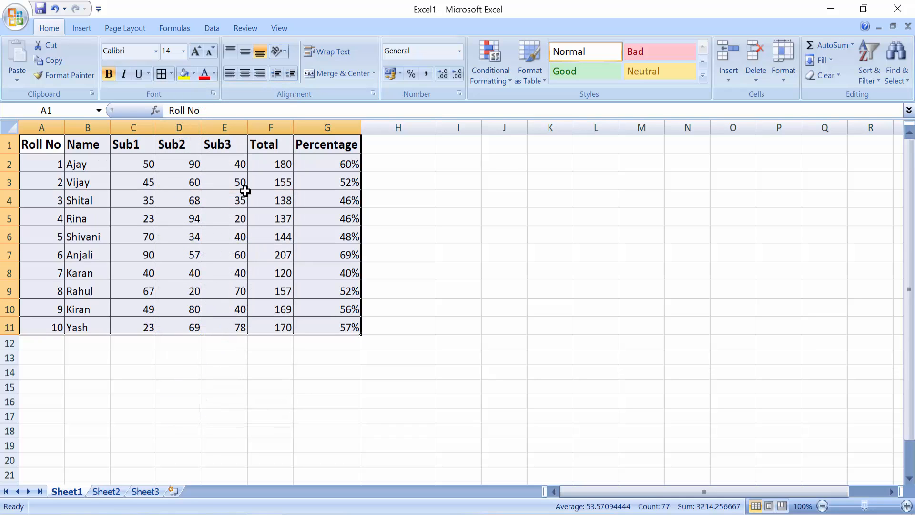
left_click(171, 74)
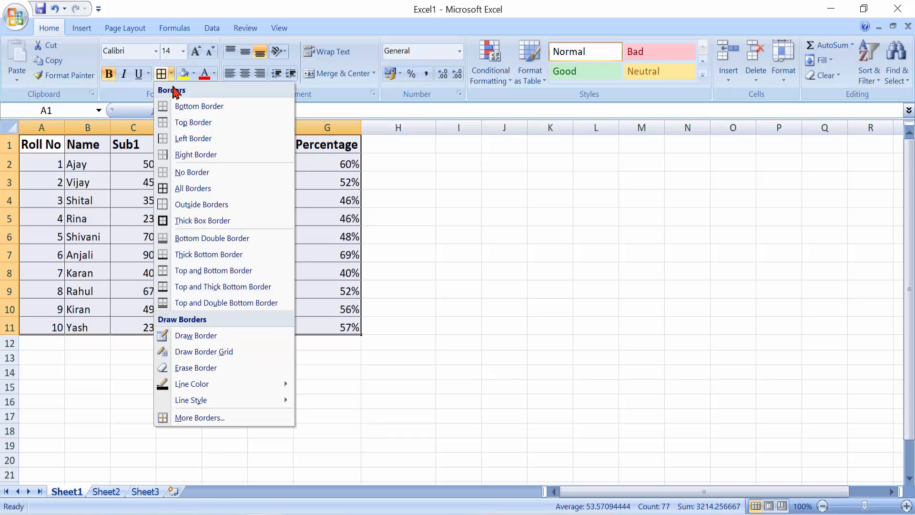
left_click(222, 222)
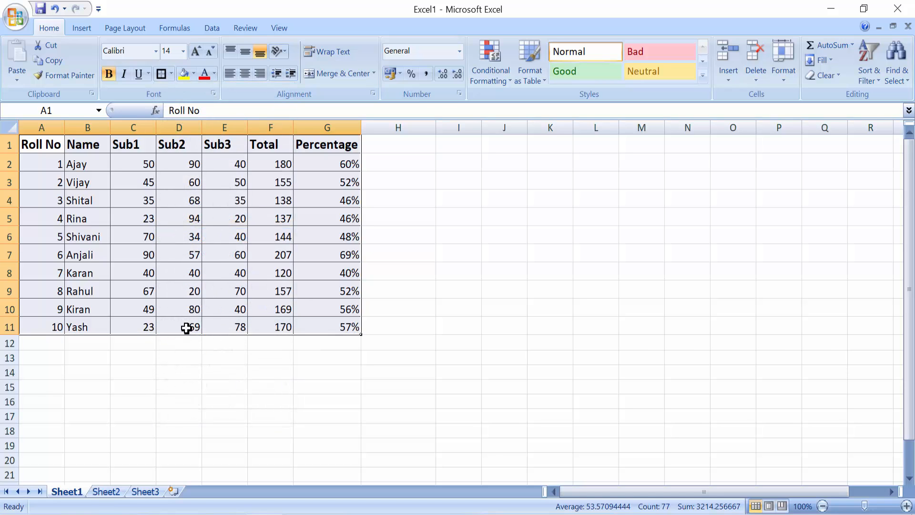
left_click(199, 371)
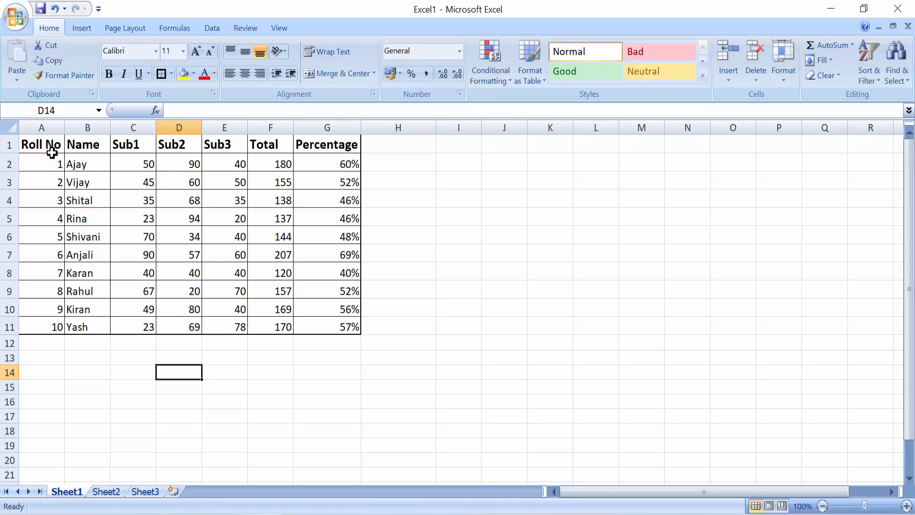
Turn the header row text A1:G1 red.
left_click_drag(52, 153, 327, 145)
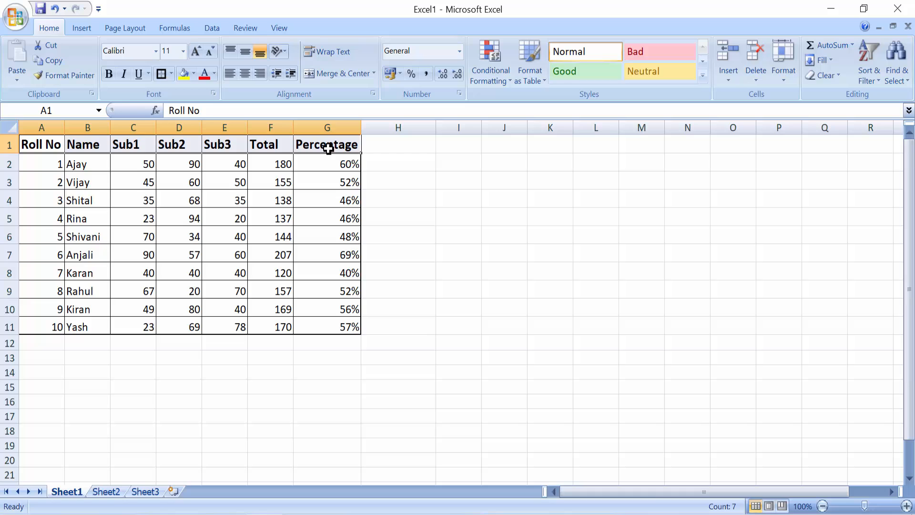
left_click(205, 76)
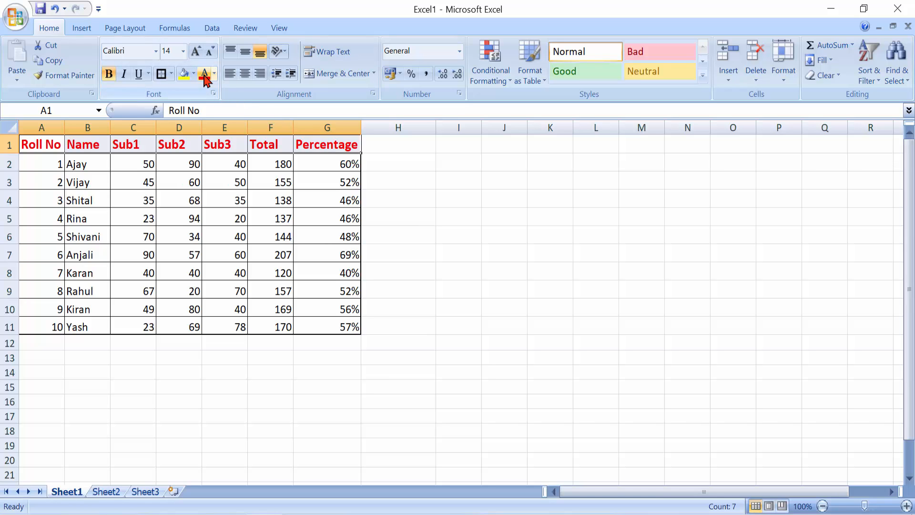
left_click(418, 229)
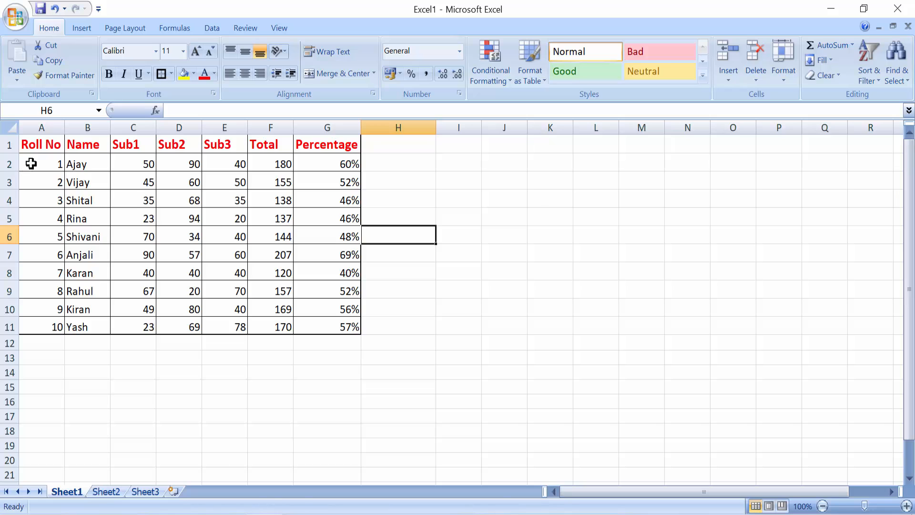
Insert two blank rows above row 1 of the table.
right_click(8, 145)
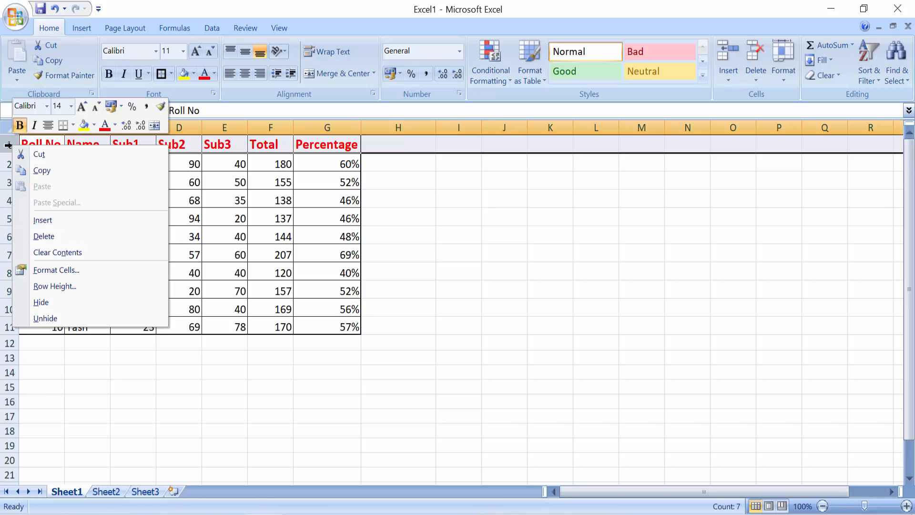
left_click(469, 209)
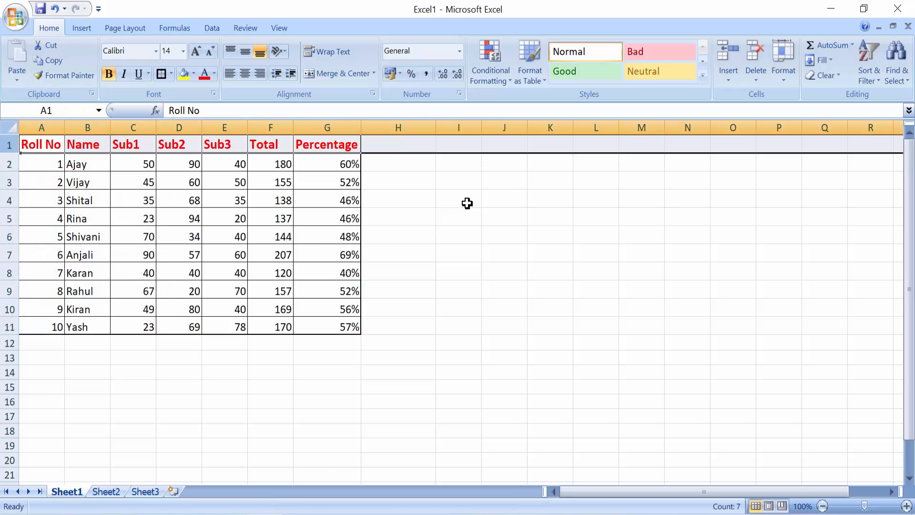
left_click(431, 252)
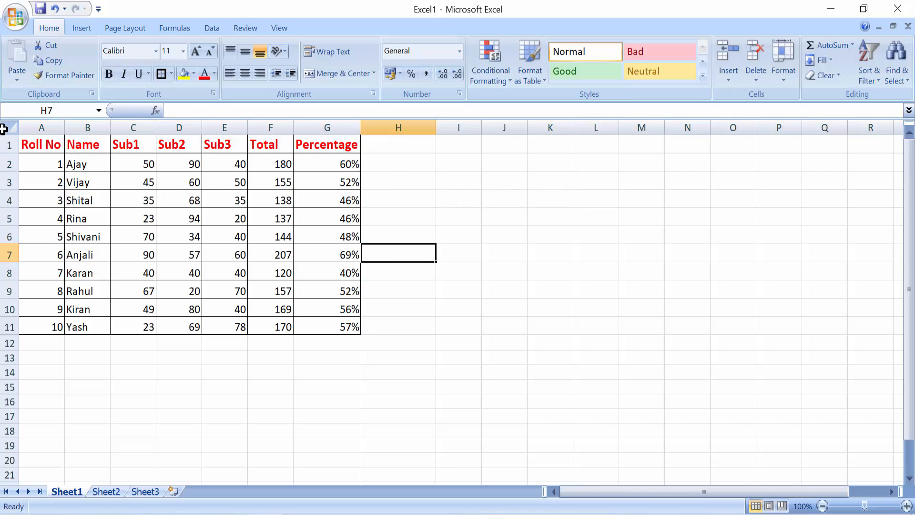
left_click(5, 143)
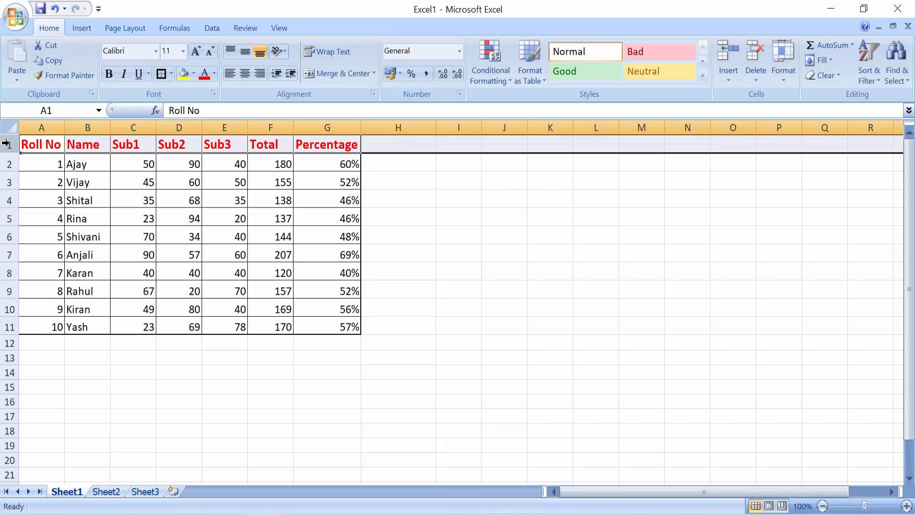
right_click(5, 143)
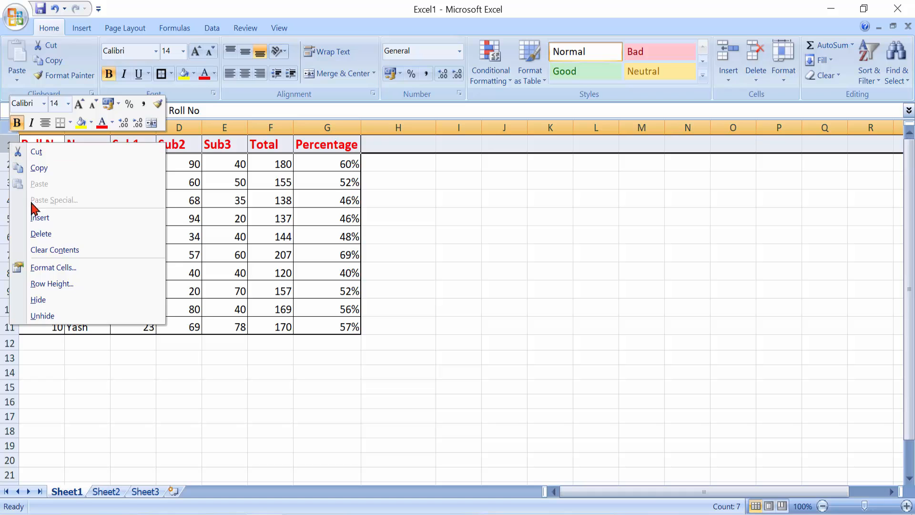
left_click(62, 221)
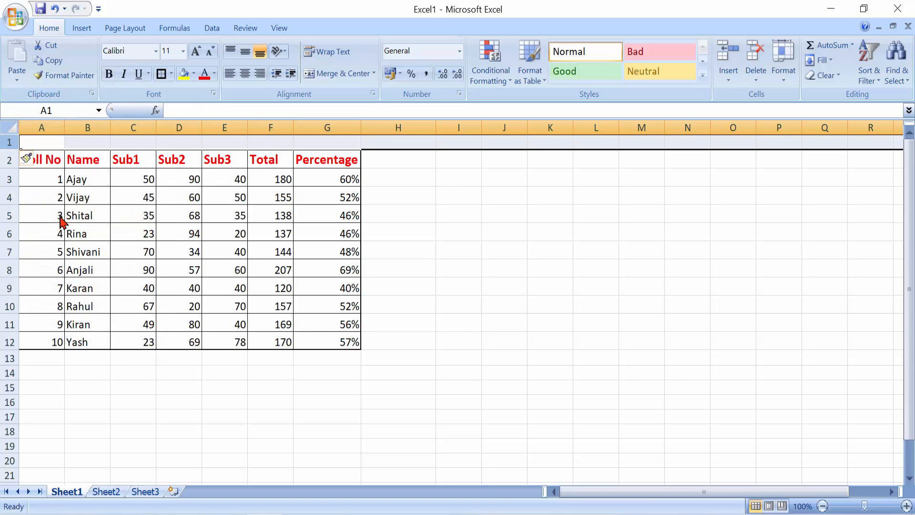
right_click(6, 142)
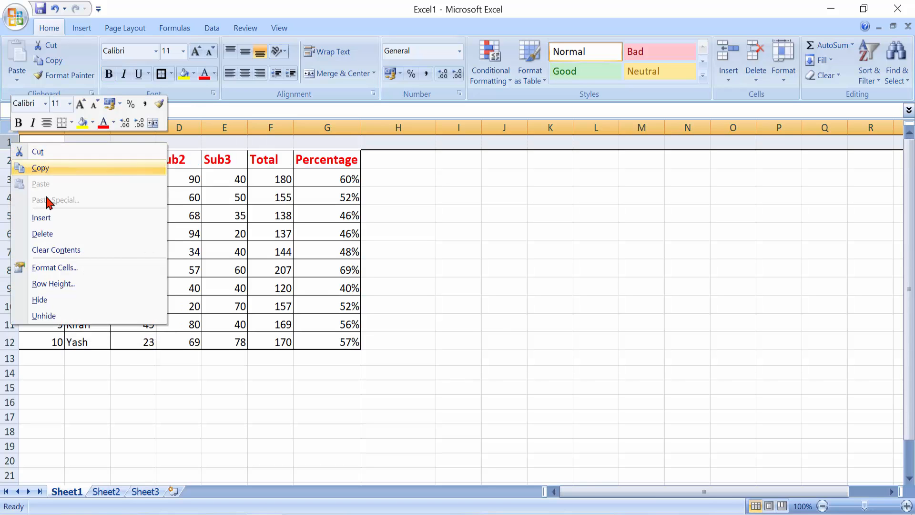
left_click(61, 219)
left_click(458, 264)
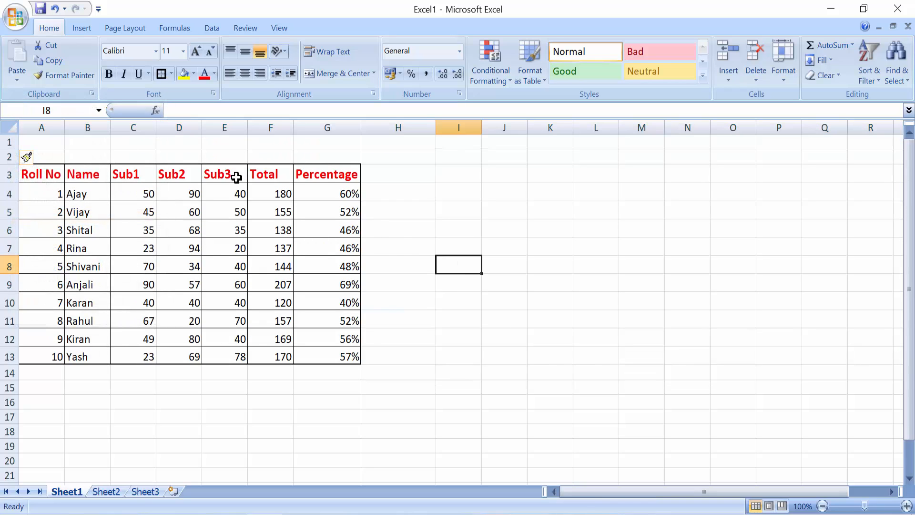
Merge and centre cells A1 through G1 across the blank top row.
left_click_drag(44, 144, 315, 141)
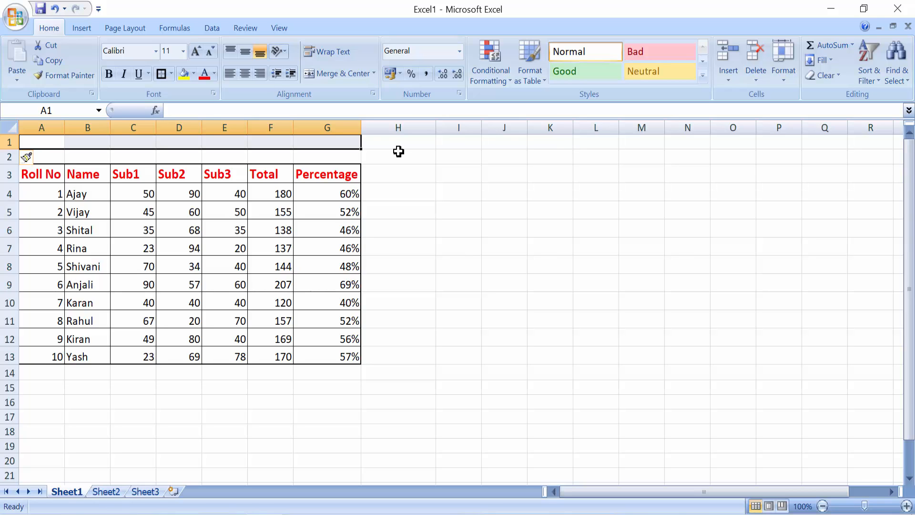
left_click(329, 81)
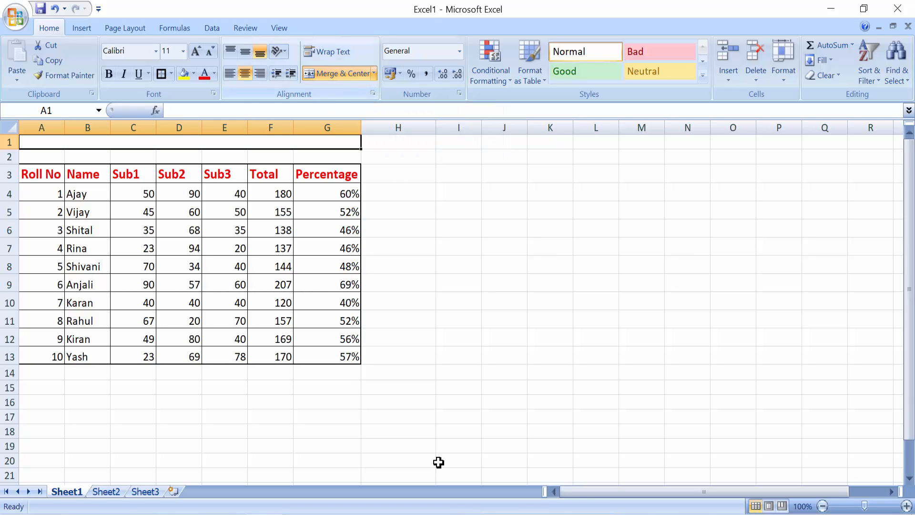
key("ctrl+z")
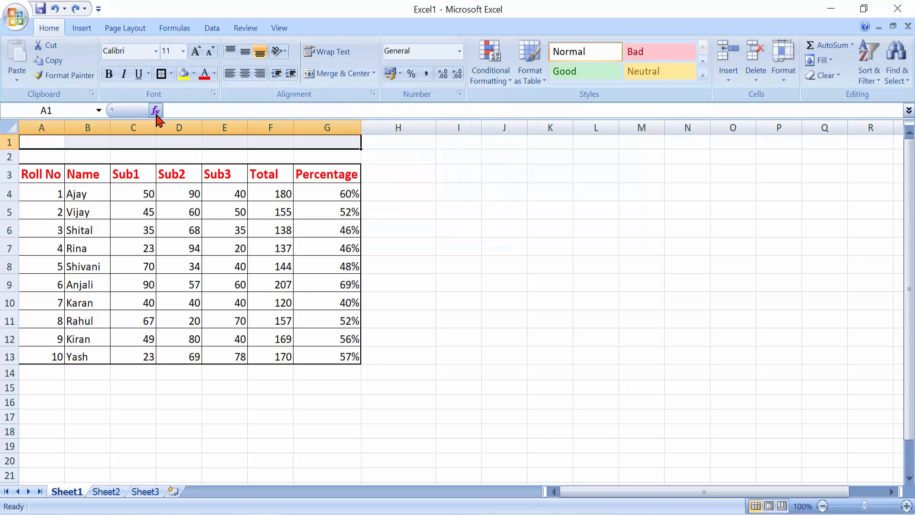
left_click(333, 74)
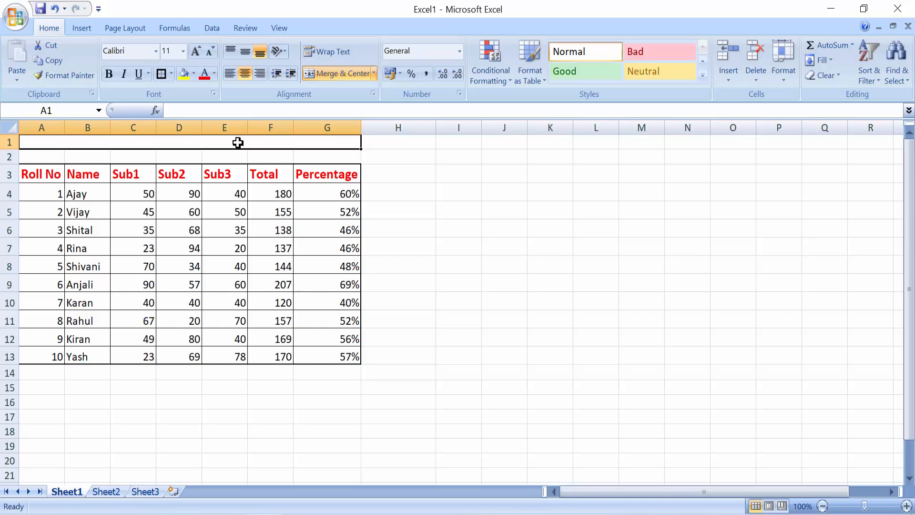
Enter 'ROFEL SHRI G. M. BILAKHIA COLLEGE OF APPLIED SCIECES, VAPI' as the title in A1.
type("ROFEL")
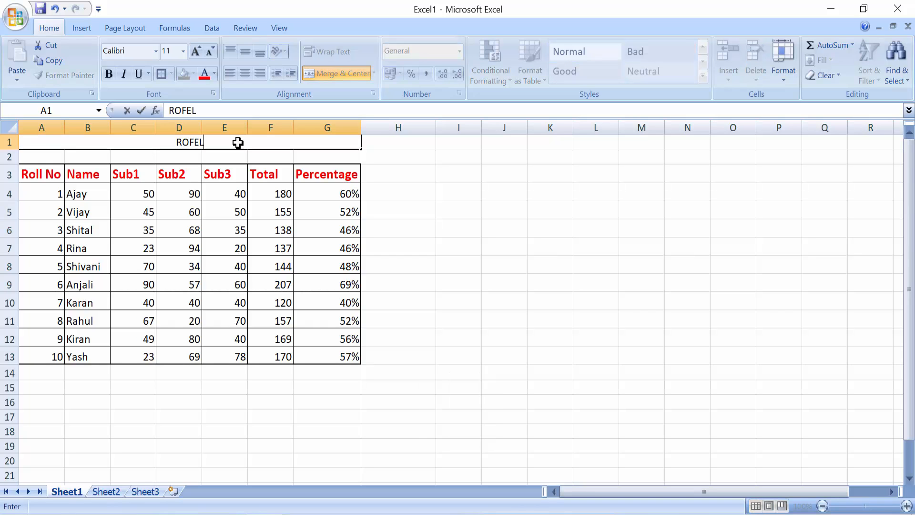
type(" SHR")
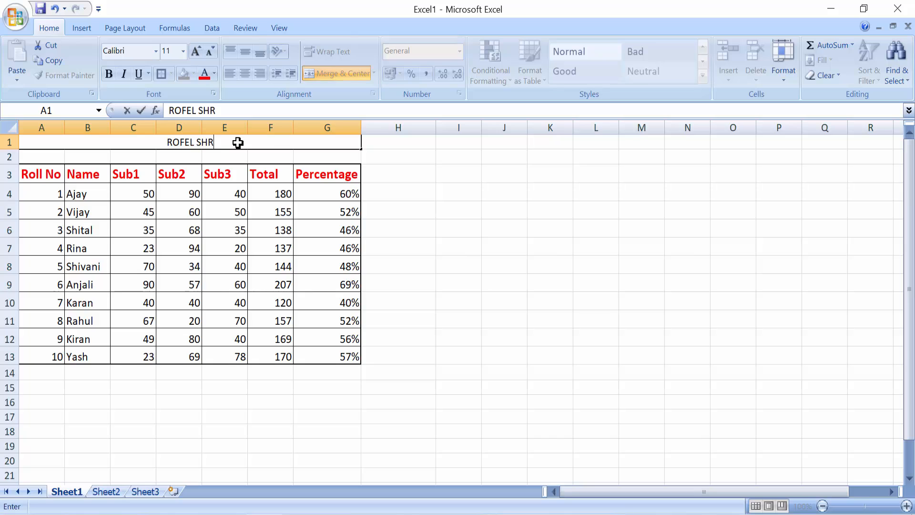
type("I G. M. BIL")
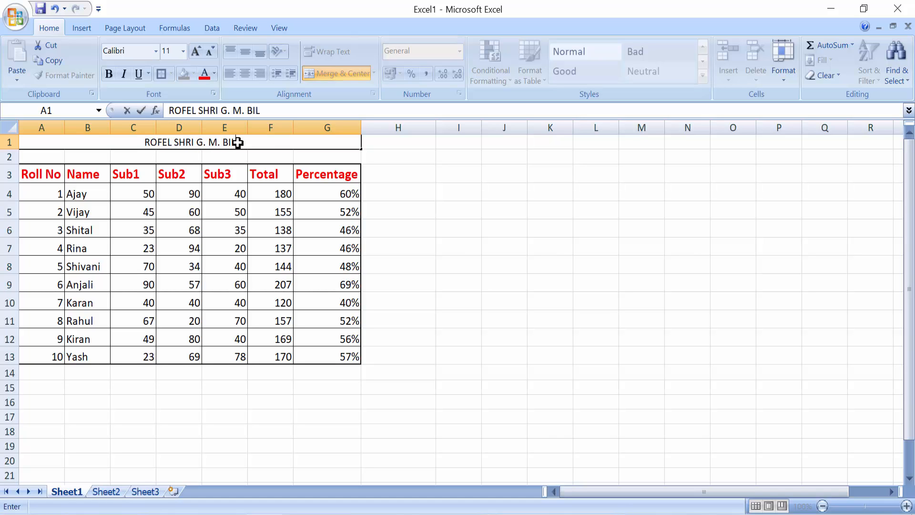
type("AKHIA COLLEGE O")
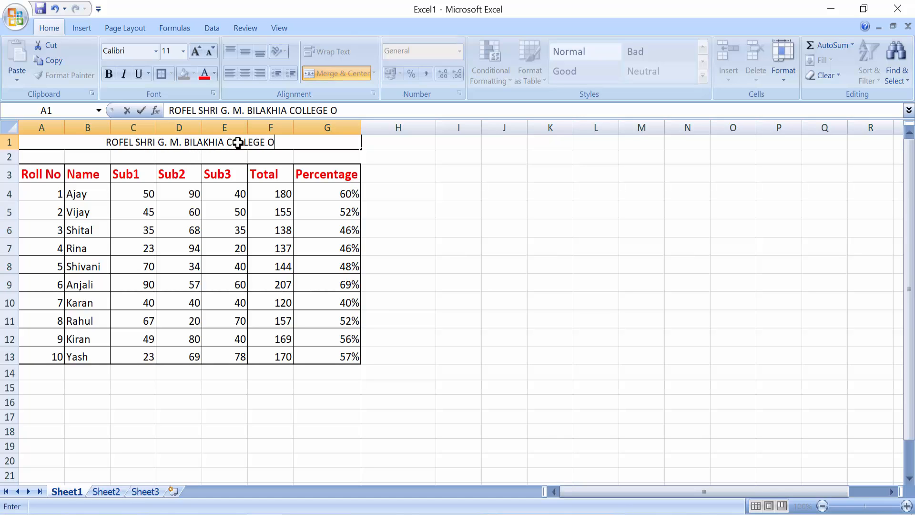
type("F APPLIED SC")
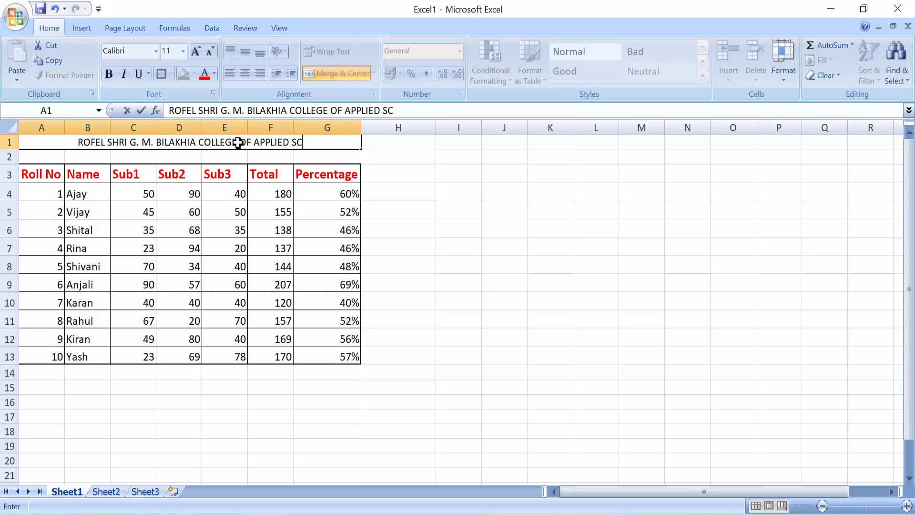
type("IECES")
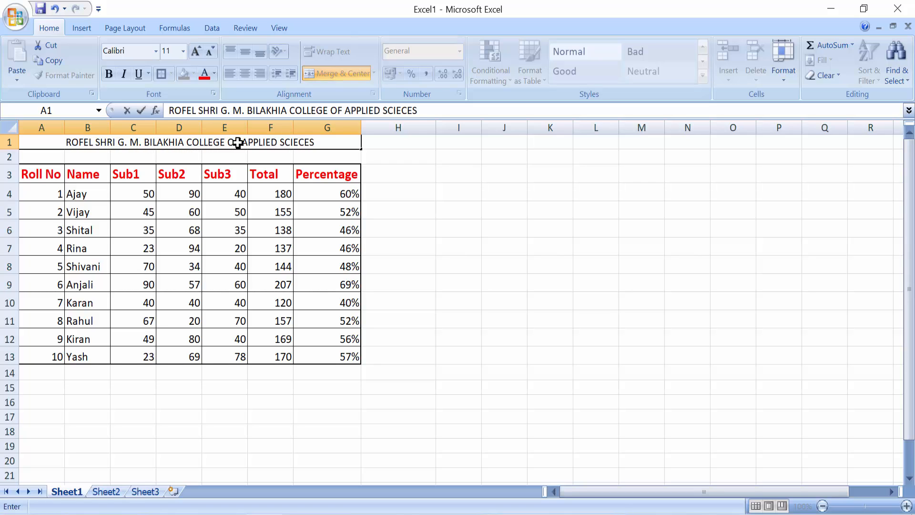
type(", VAPI")
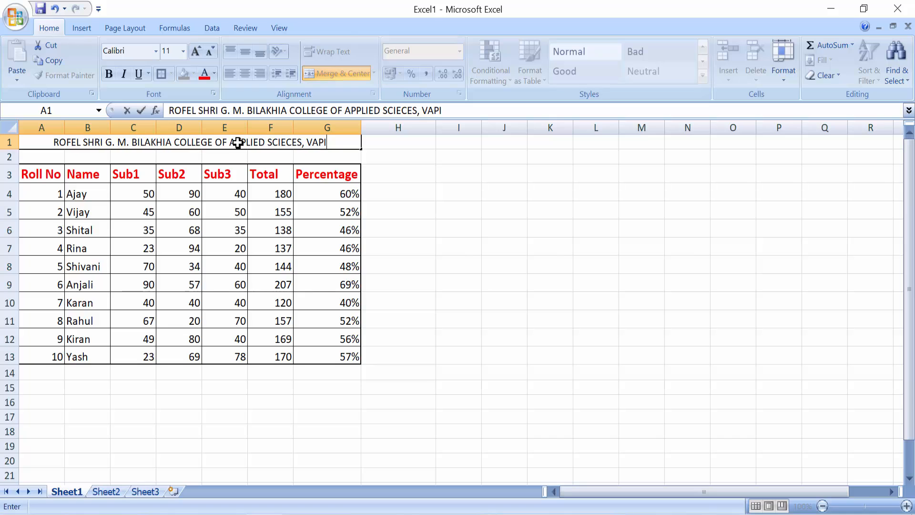
left_click(596, 210)
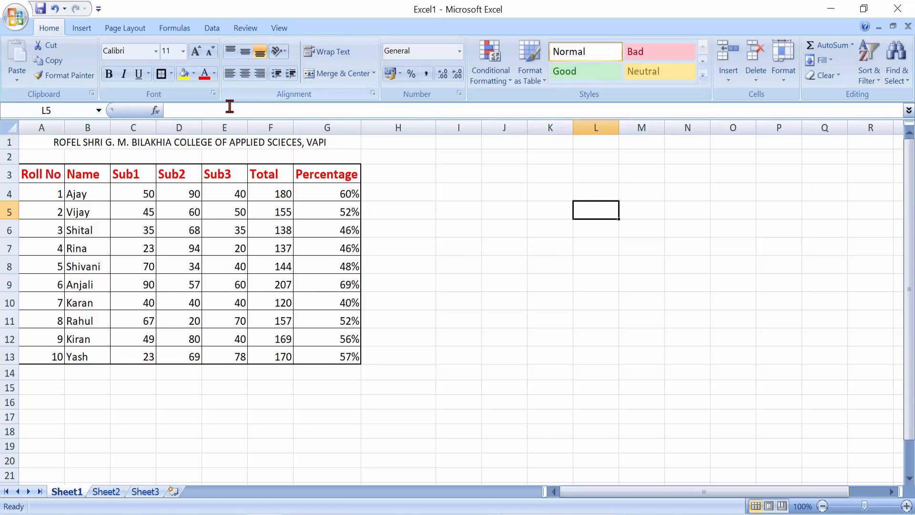
Enlarge the merged title's font to 14 points.
left_click(272, 147)
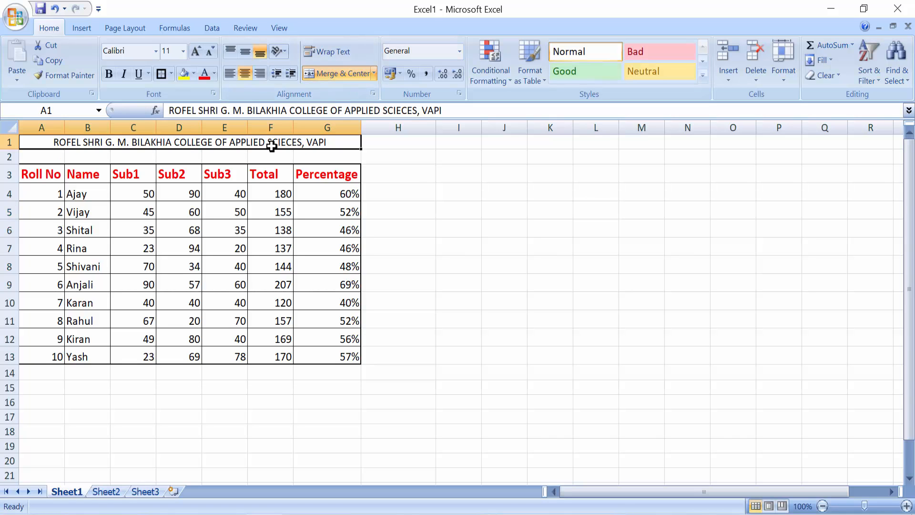
left_click(195, 56)
left_click(195, 56)
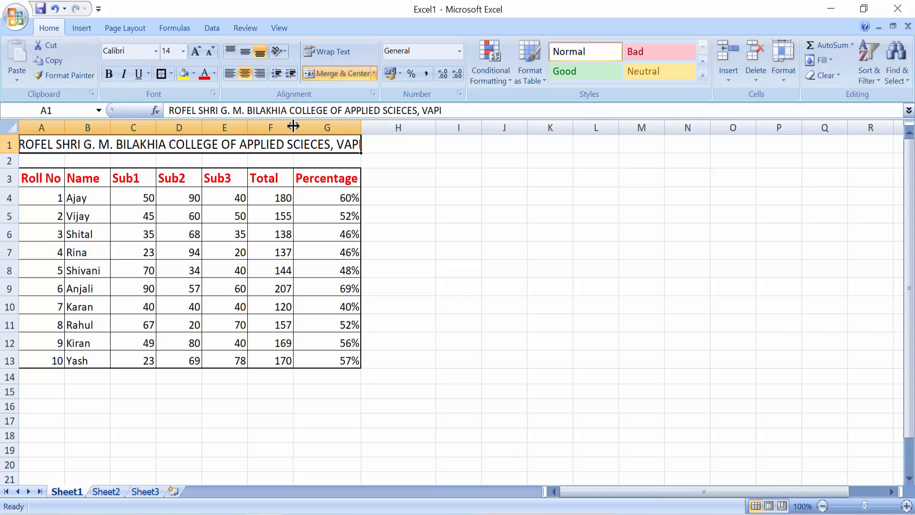
Widen columns C through F and make the title bold.
left_click_drag(293, 126, 305, 126)
left_click_drag(250, 124, 213, 128)
left_click_drag(153, 128, 166, 128)
left_click_drag(109, 130, 125, 129)
key("ctrl+b")
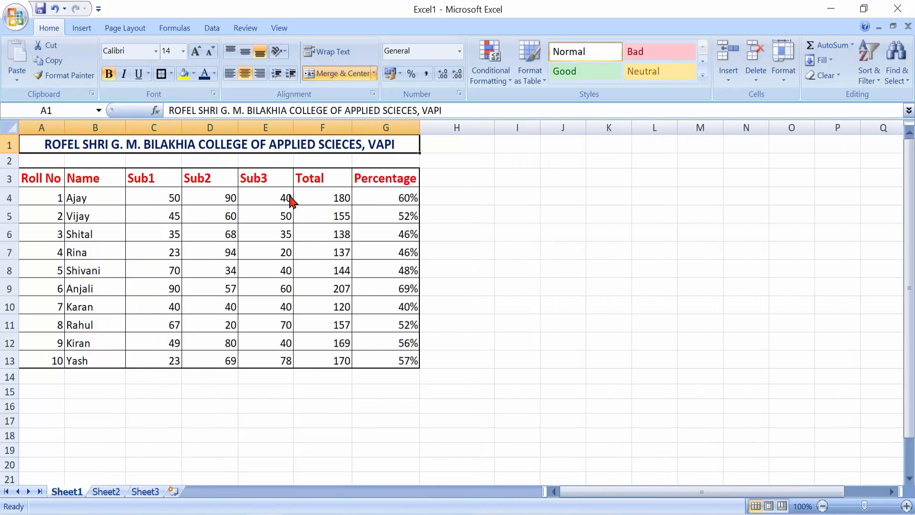
Put a thick box border around header row A3:G3.
left_click(29, 179)
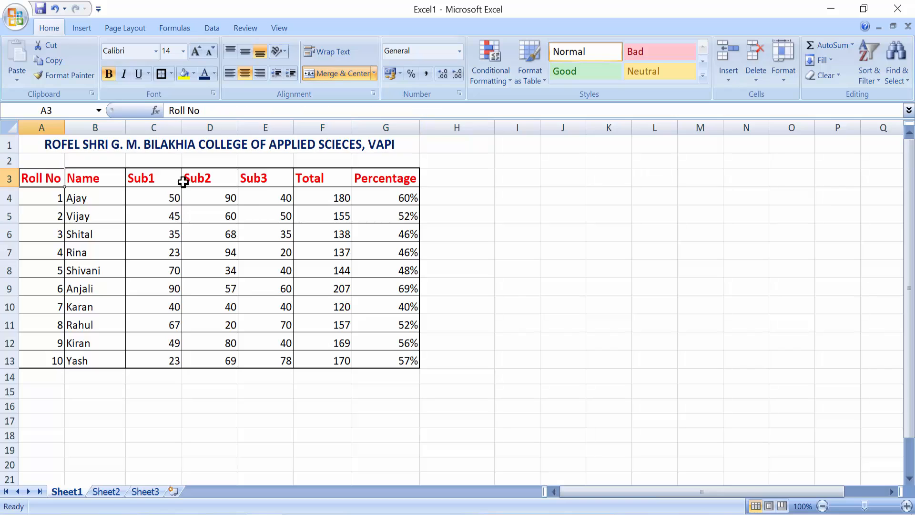
left_click_drag(183, 182, 384, 184)
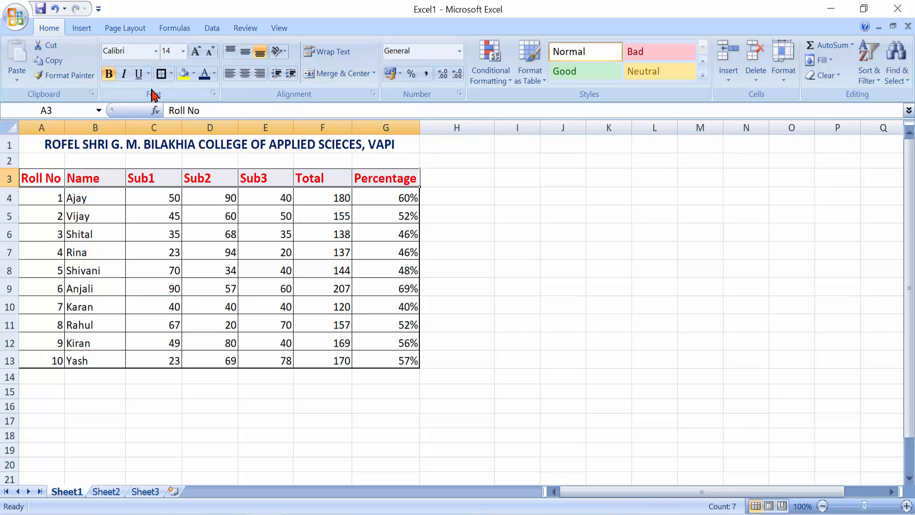
left_click(161, 73)
left_click(555, 243)
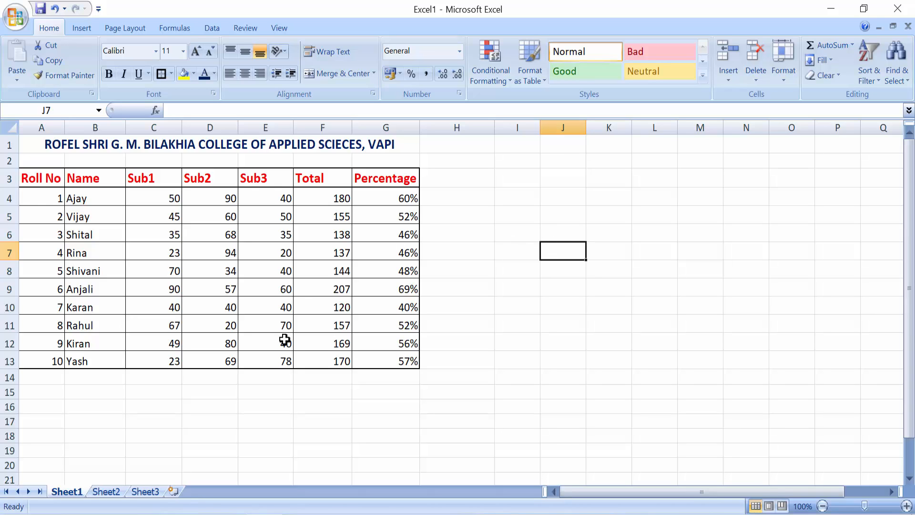
Select the Sub1–Sub3 marks C4:E13 and show the Highlight Cells Rules options.
left_click(298, 405)
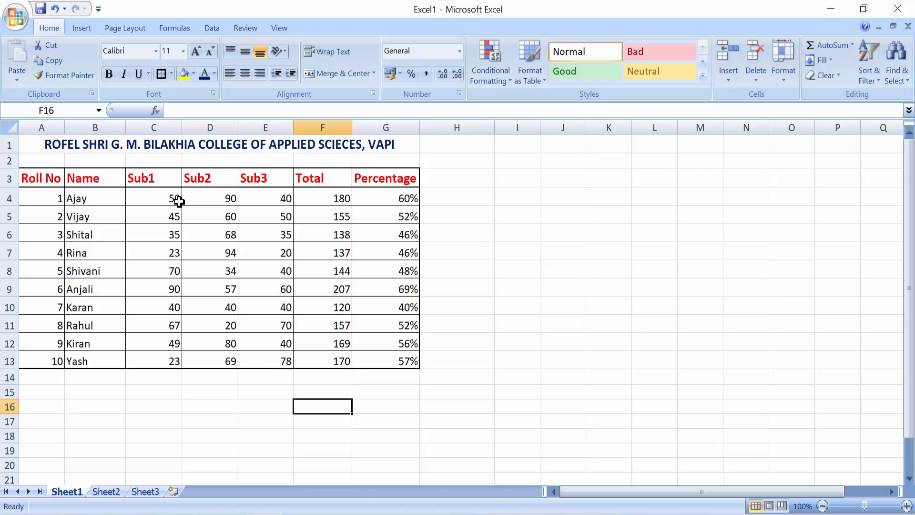
left_click_drag(159, 195, 276, 363)
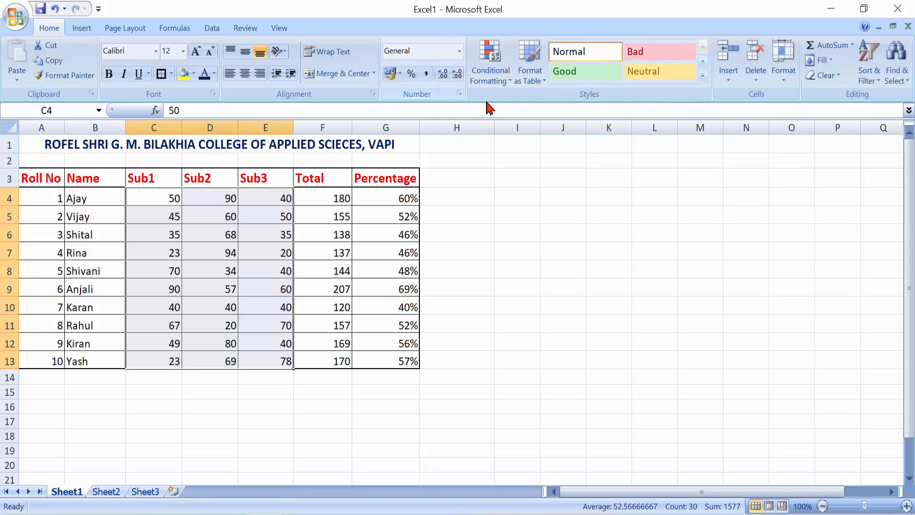
left_click(499, 76)
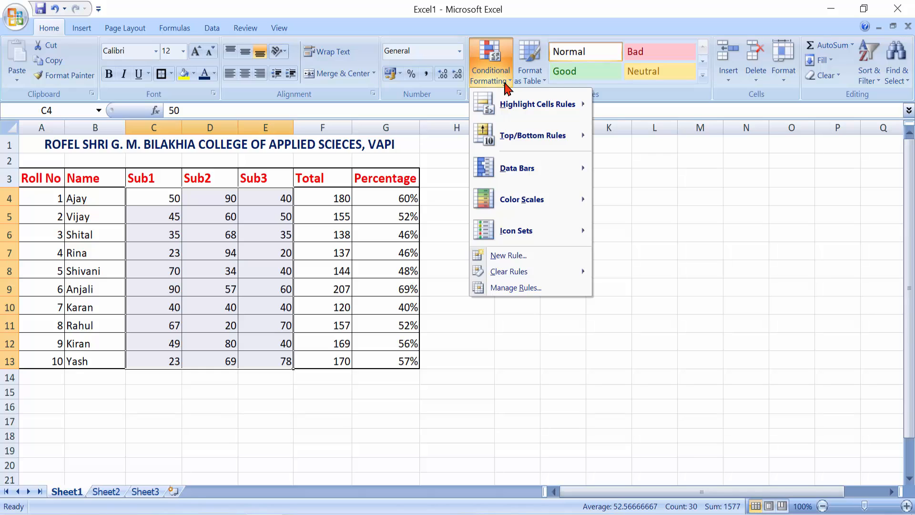
mouse_move(525, 113)
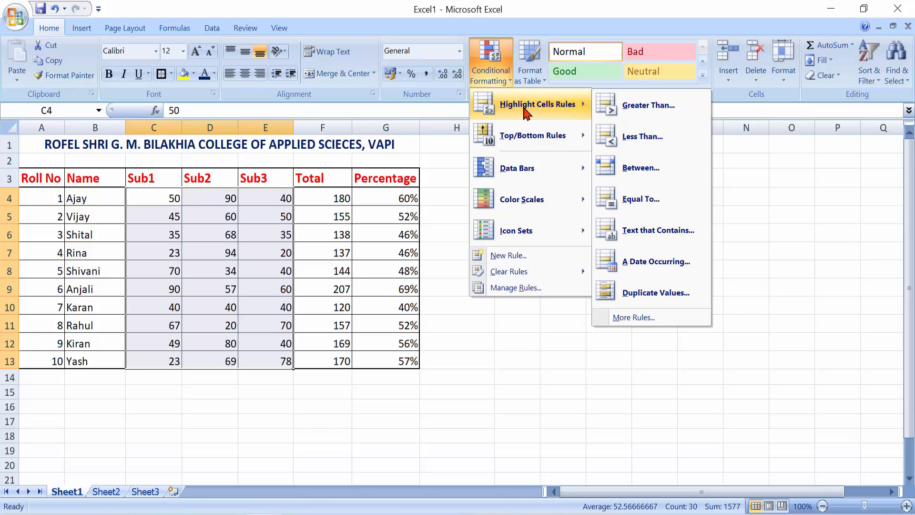
mouse_move(554, 146)
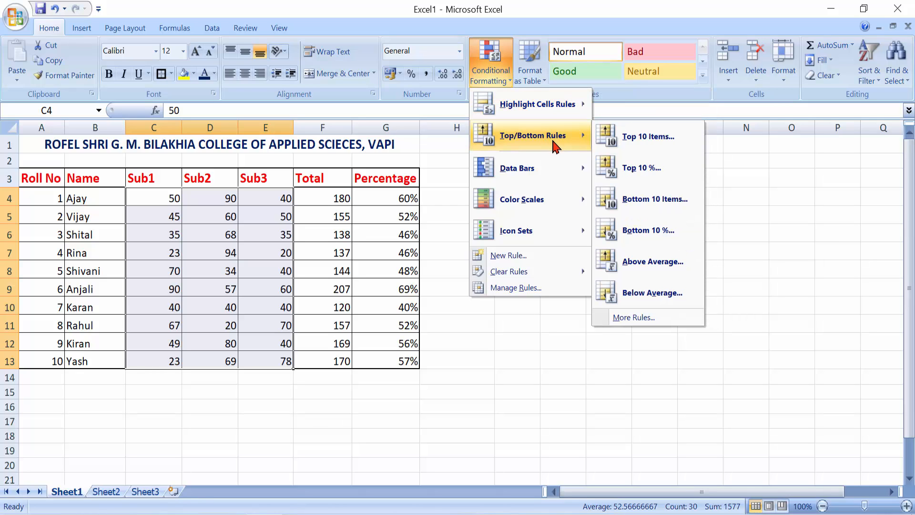
mouse_move(550, 179)
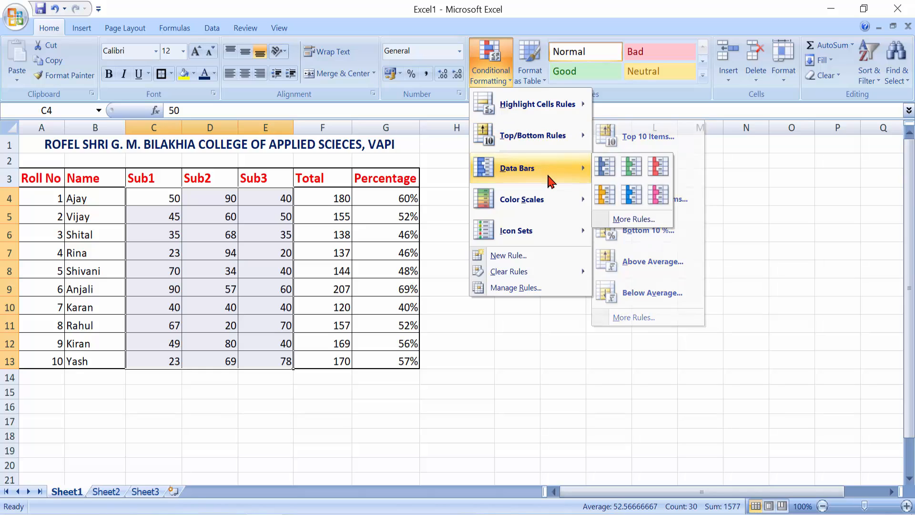
mouse_move(557, 208)
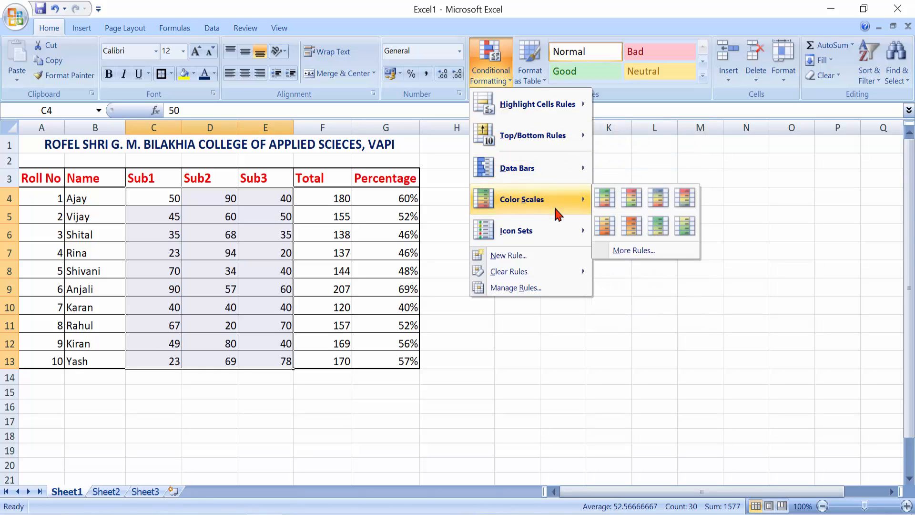
mouse_move(550, 240)
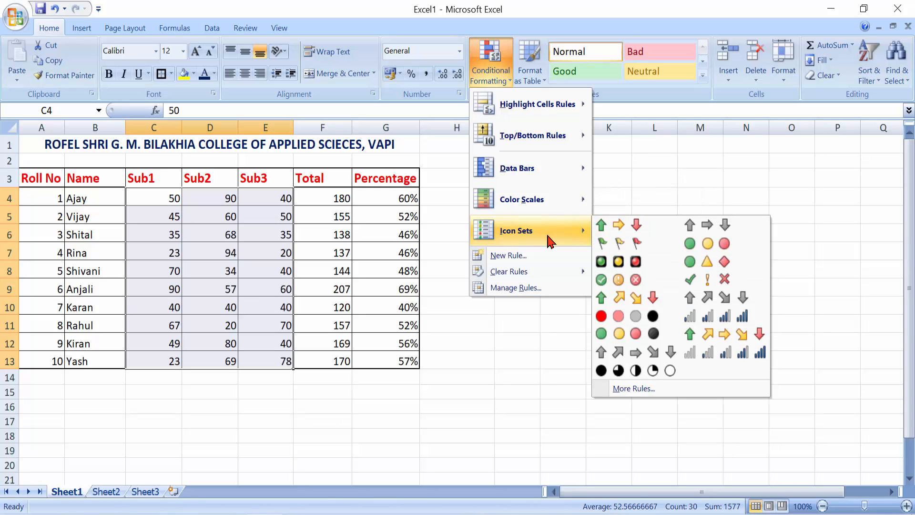
mouse_move(565, 104)
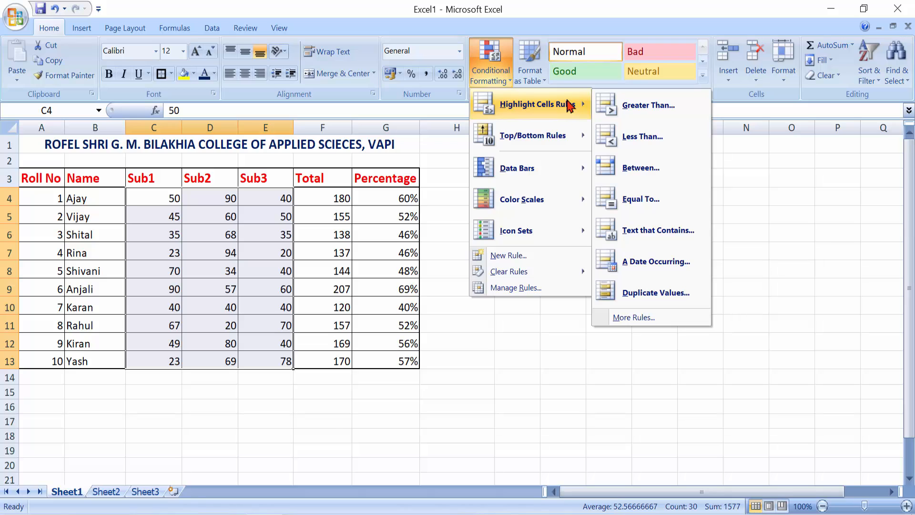
Apply a Less Than 35 rule with Light Red Fill with Dark Red Text to the marks.
left_click(627, 138)
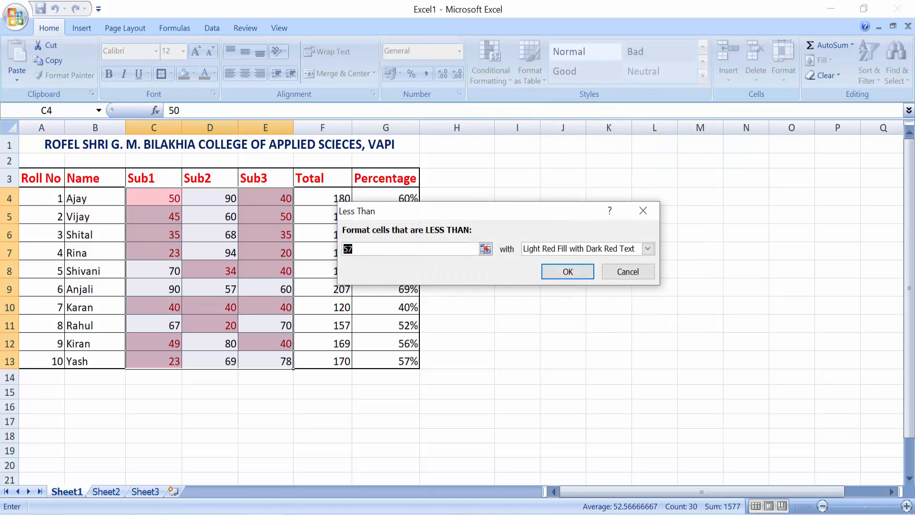
type("35")
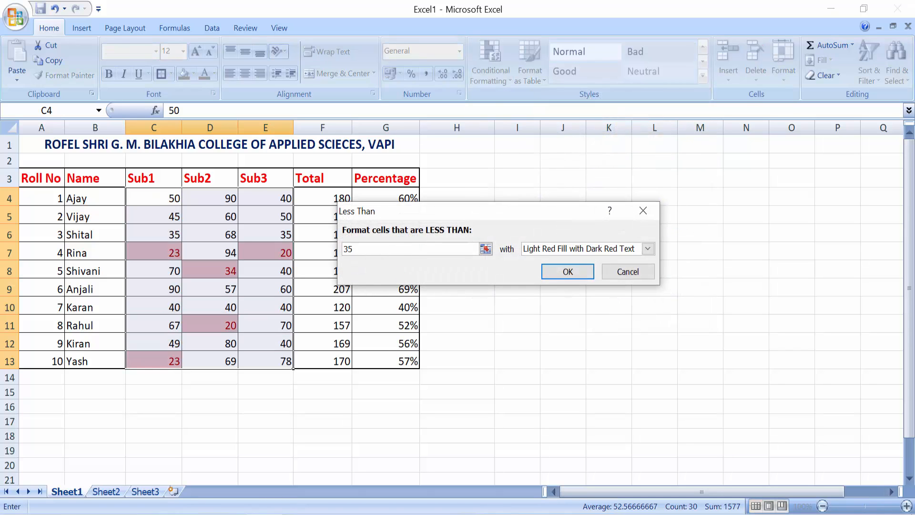
left_click(648, 250)
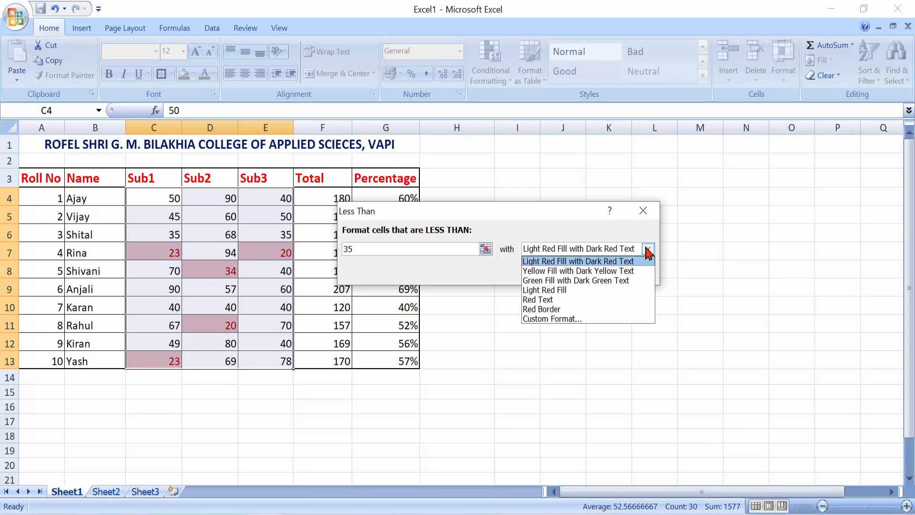
left_click(648, 251)
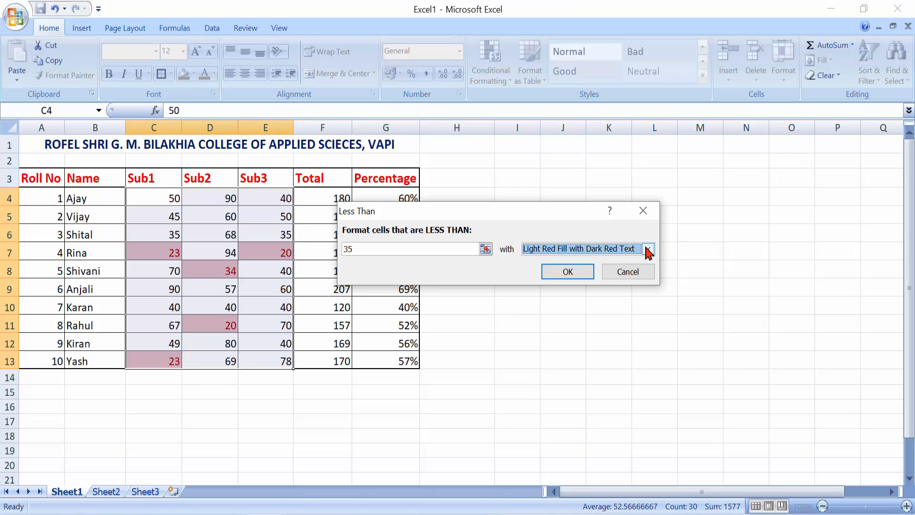
left_click(567, 271)
left_click(202, 408)
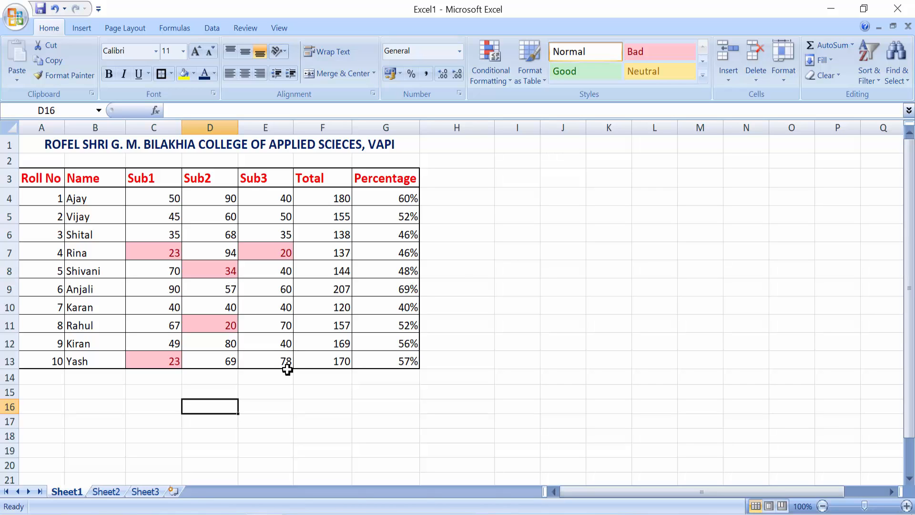
Replace Kiran's Sub3 mark in E12 with 20.
left_click(280, 343)
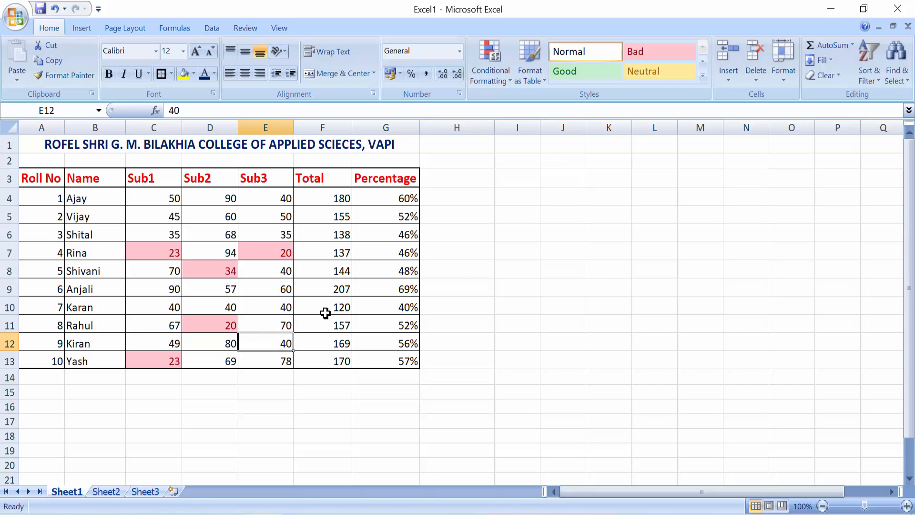
type("20")
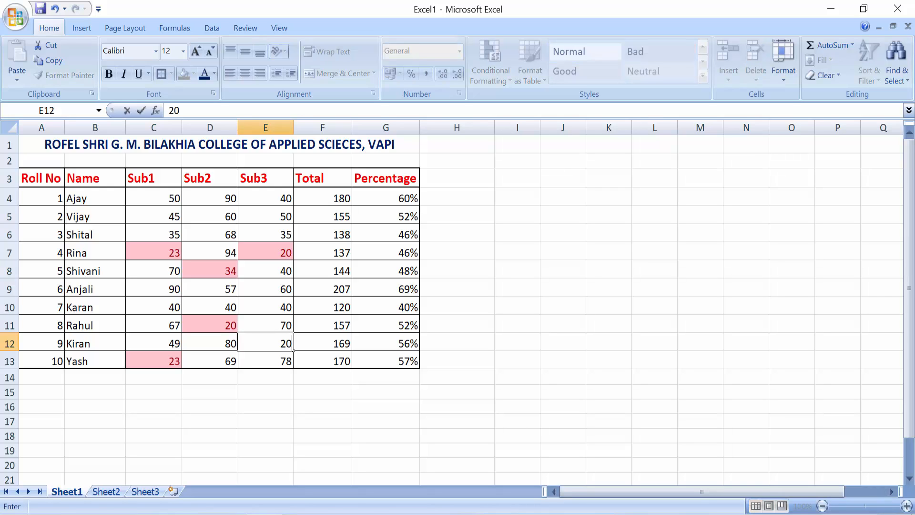
key("Return")
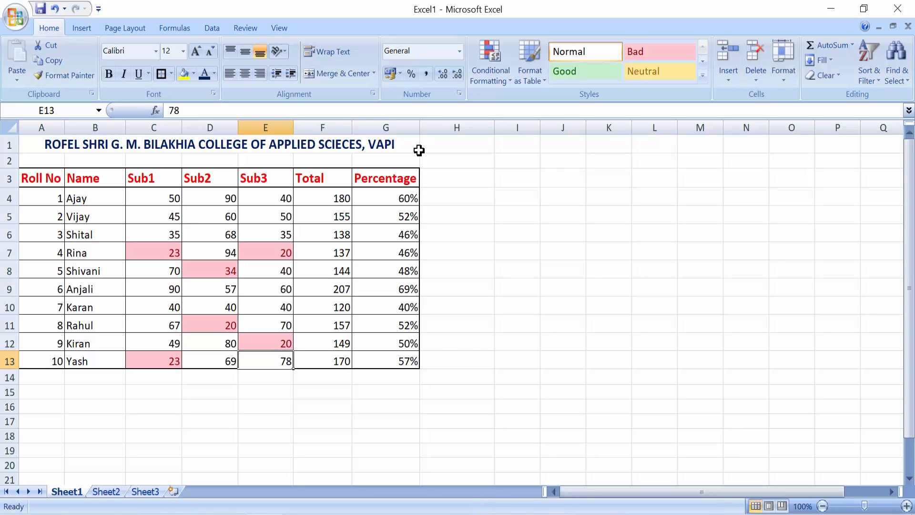
left_click(509, 76)
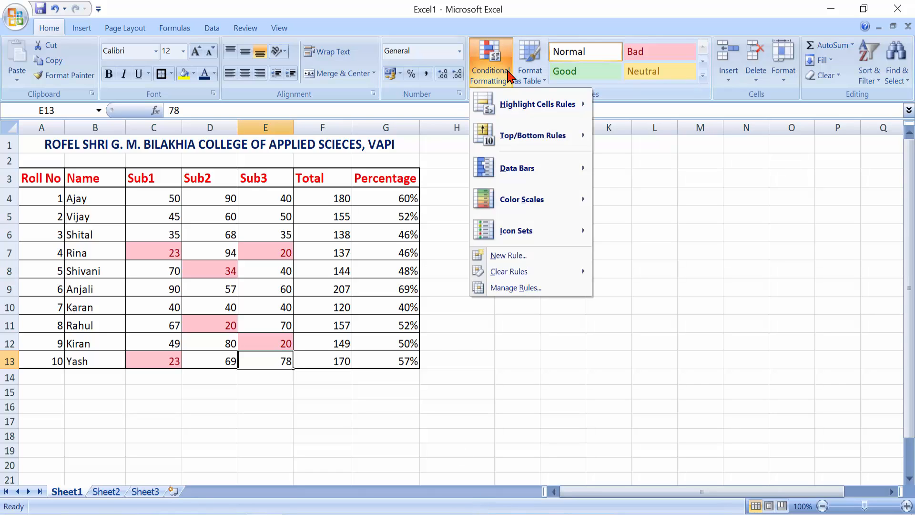
mouse_move(532, 109)
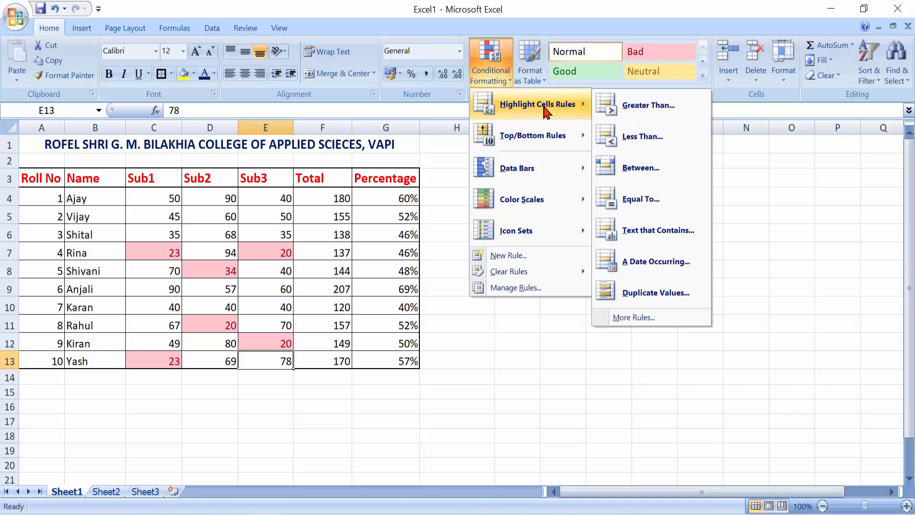
left_click(644, 116)
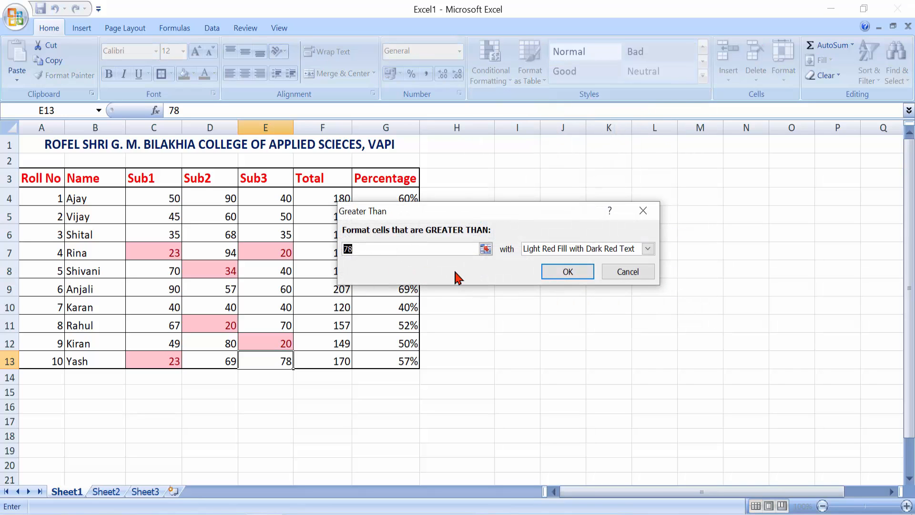
left_click(619, 271)
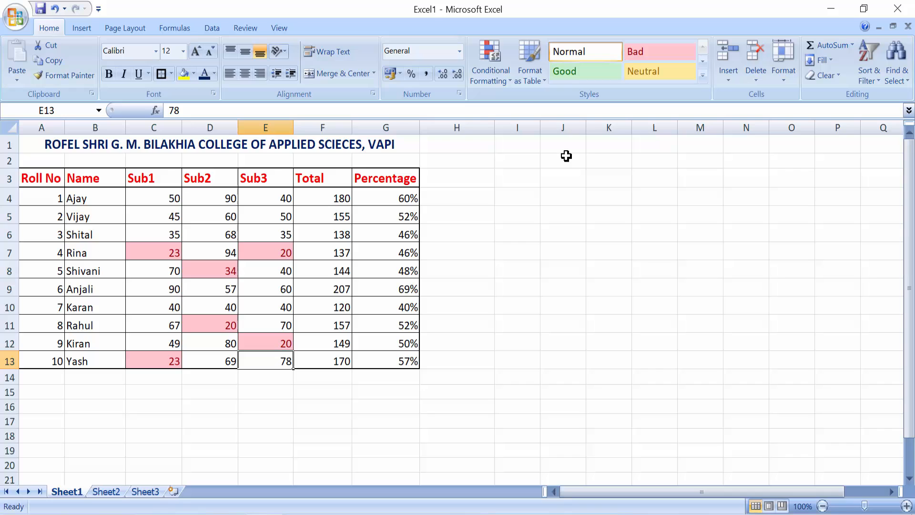
left_click(502, 85)
mouse_move(533, 106)
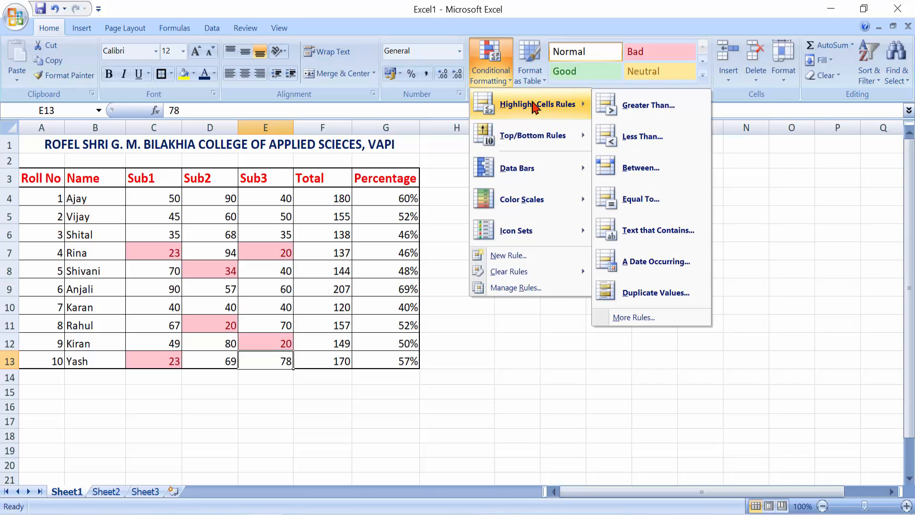
left_click(656, 171)
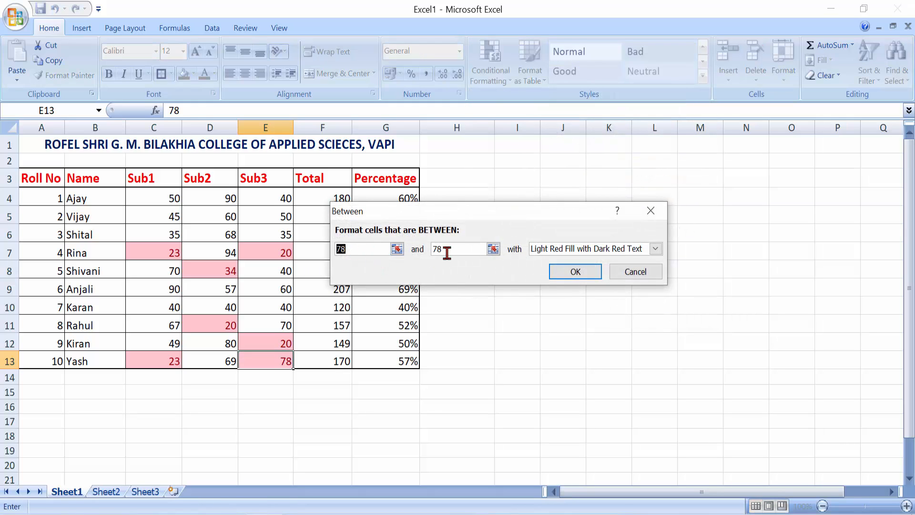
left_click(654, 272)
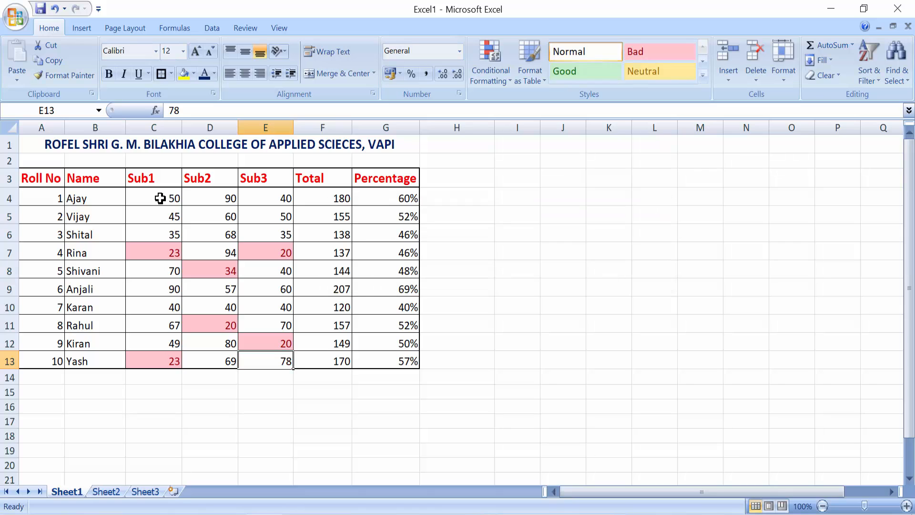
left_click_drag(133, 199, 283, 365)
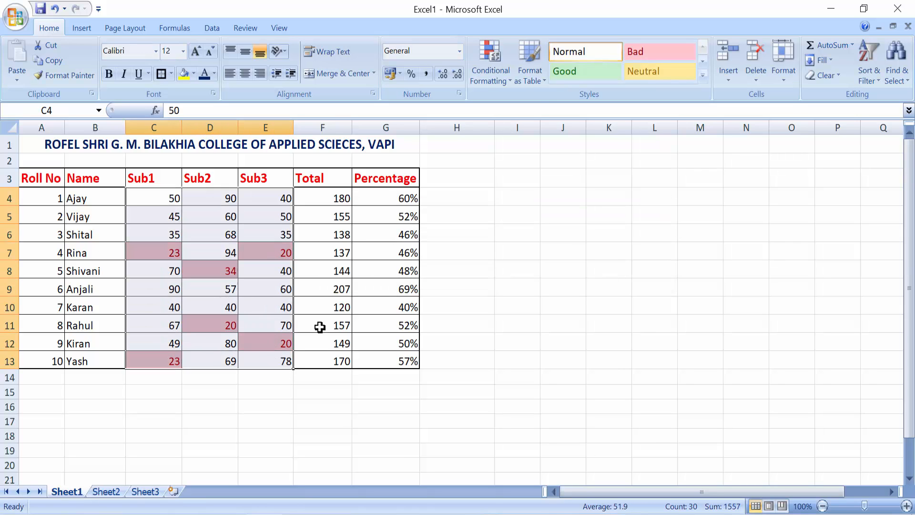
Add an Equal To 35 rule with light red fill to marks C4:E13.
left_click(511, 83)
mouse_move(568, 111)
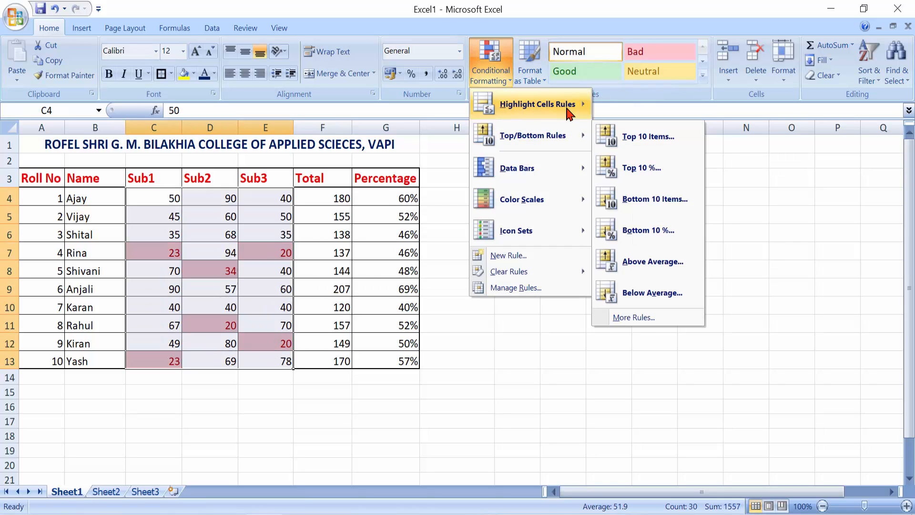
left_click(639, 199)
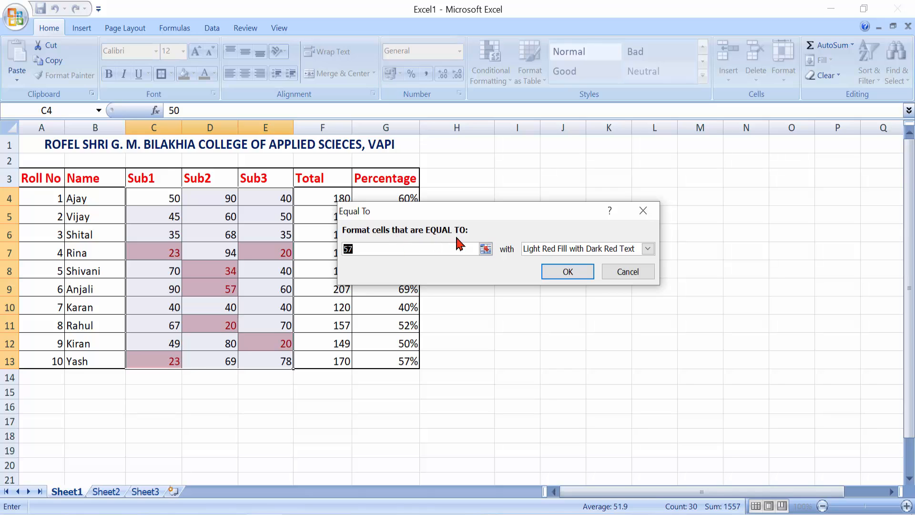
type("35")
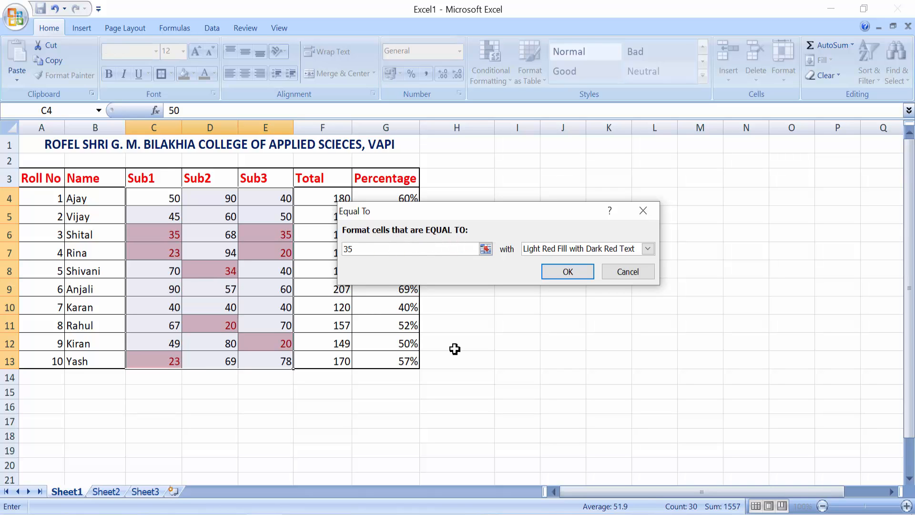
left_click(575, 274)
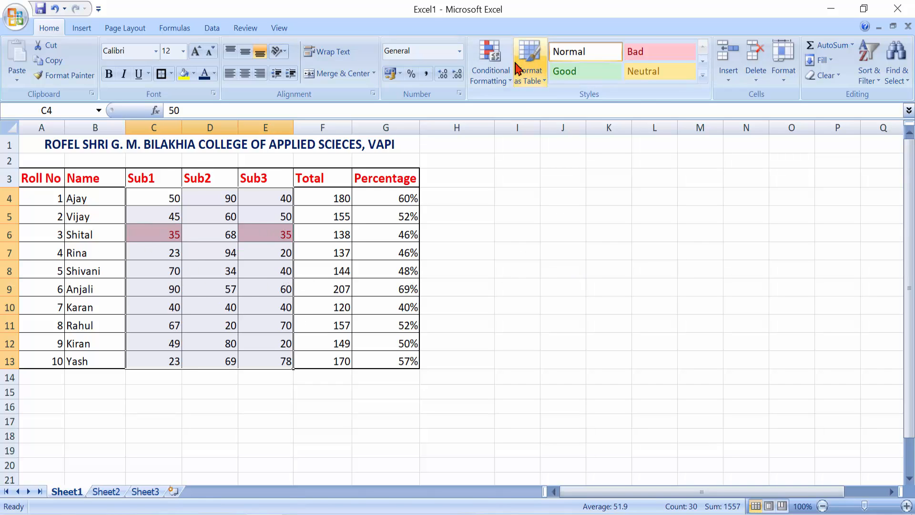
Clear rules from the selected Sub1–Sub3 marks, then select Total cell F4.
left_click(505, 78)
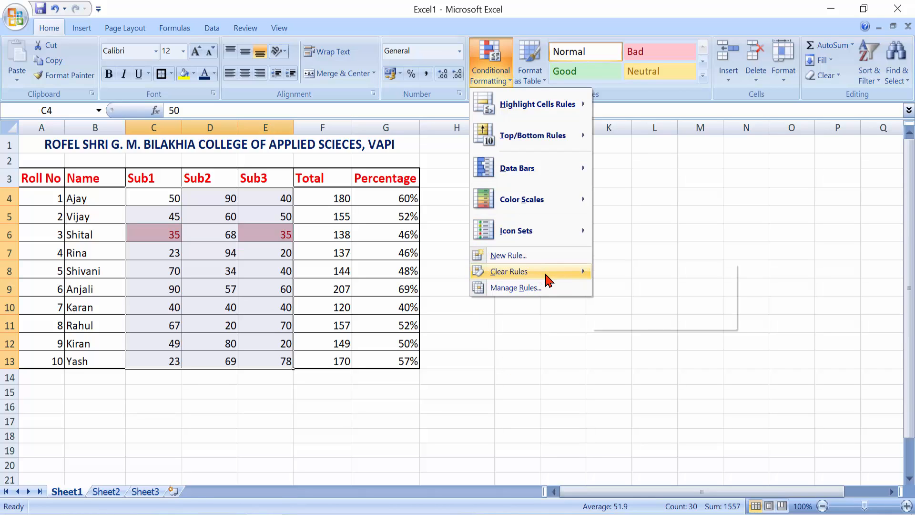
mouse_move(548, 279)
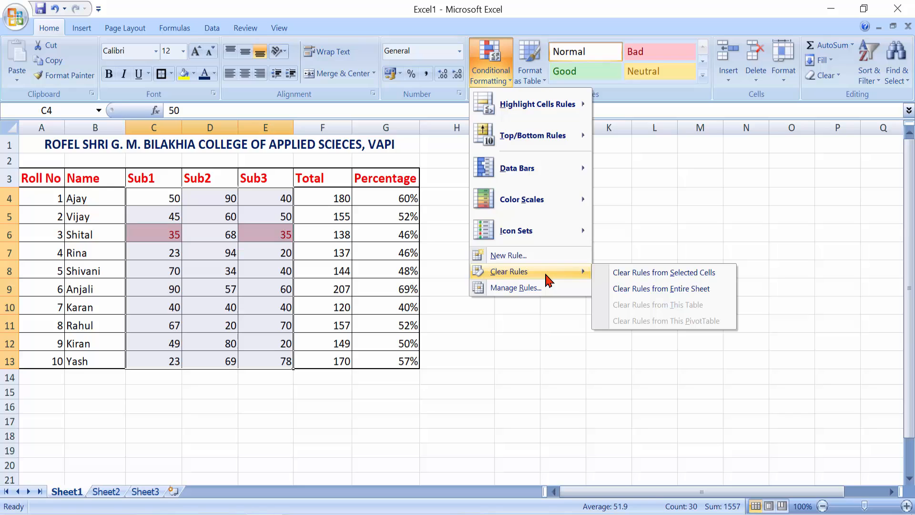
left_click(619, 274)
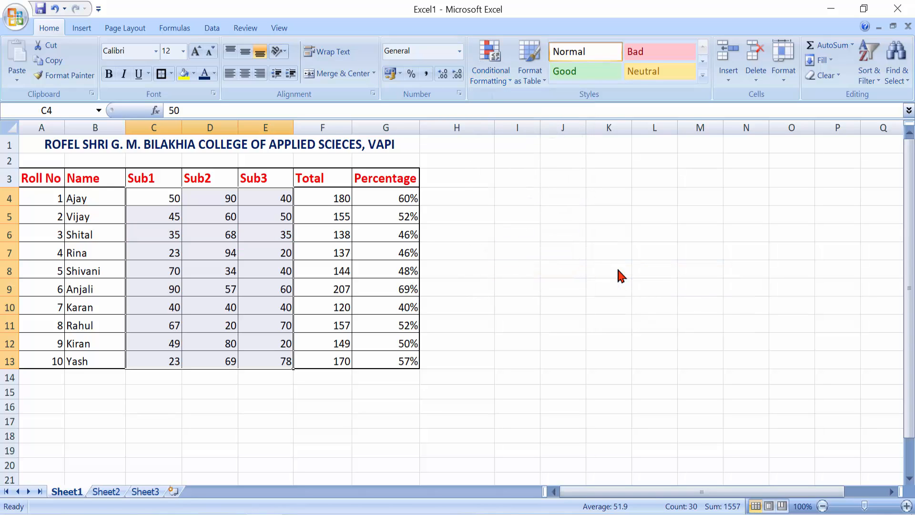
left_click(493, 85)
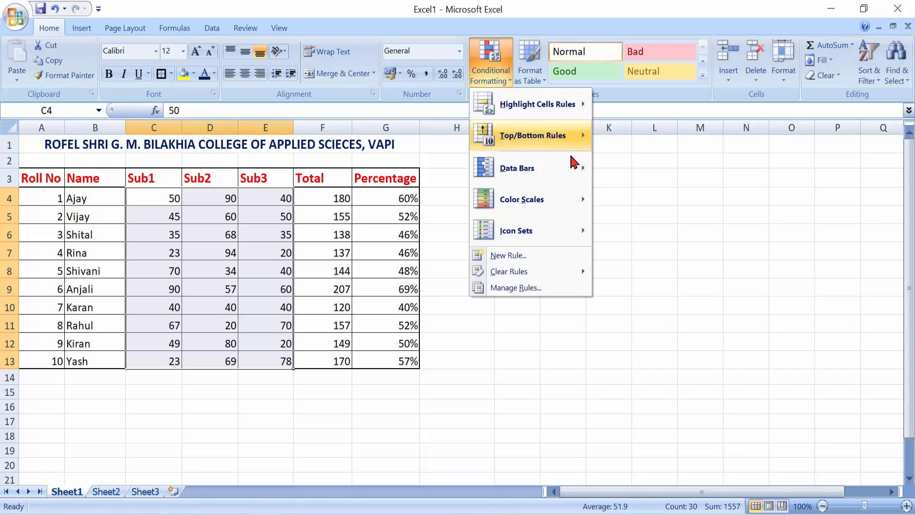
mouse_move(578, 138)
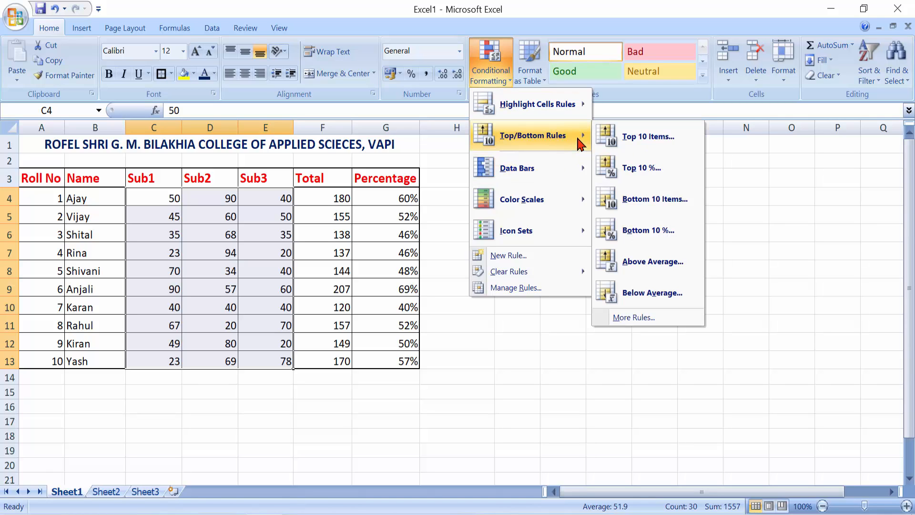
left_click(340, 372)
left_click(327, 198)
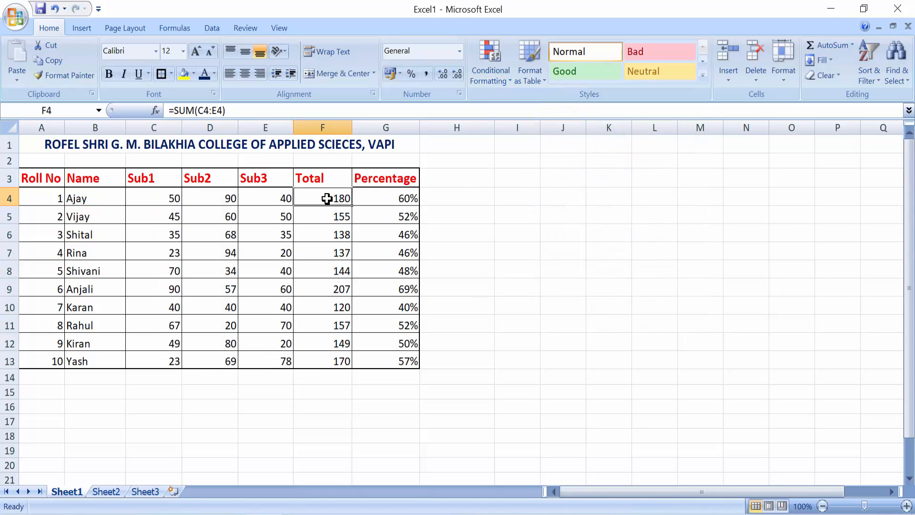
left_click_drag(327, 199, 327, 364)
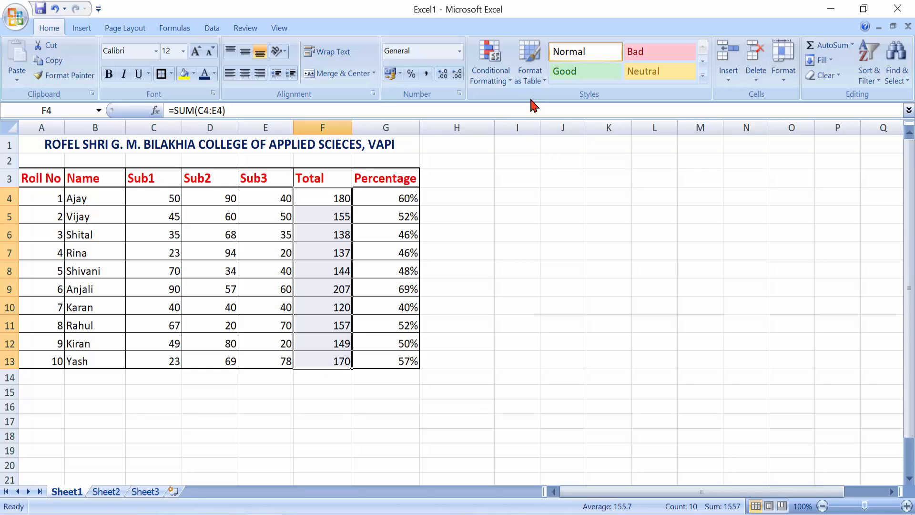
left_click(505, 82)
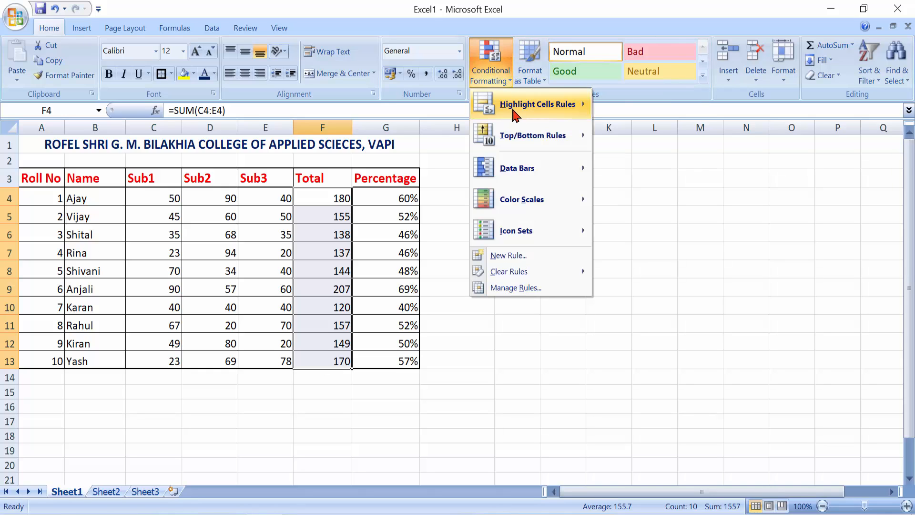
mouse_move(536, 141)
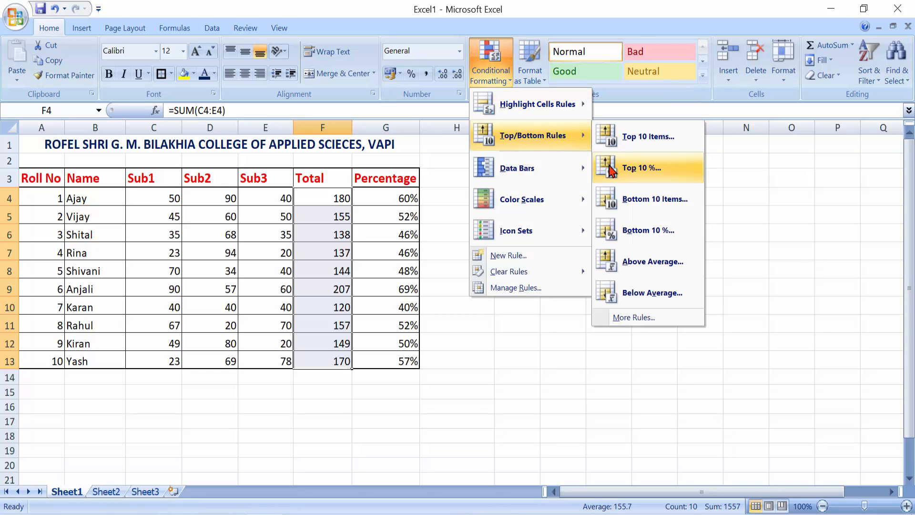
left_click(649, 137)
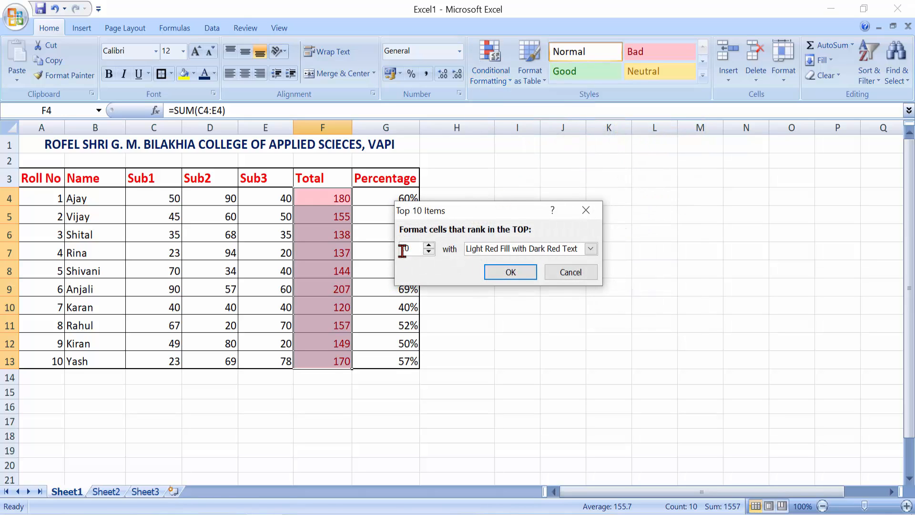
left_click_drag(414, 248, 390, 253)
type("3")
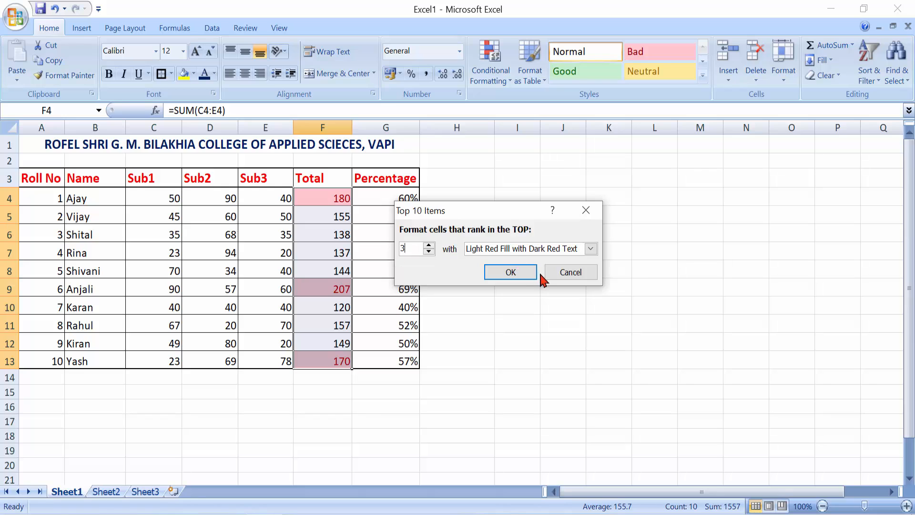
left_click(513, 273)
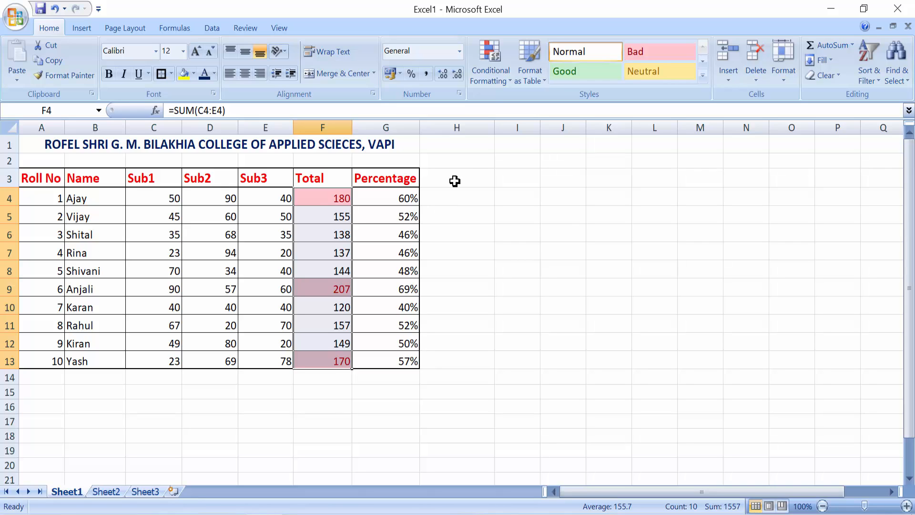
left_click(496, 76)
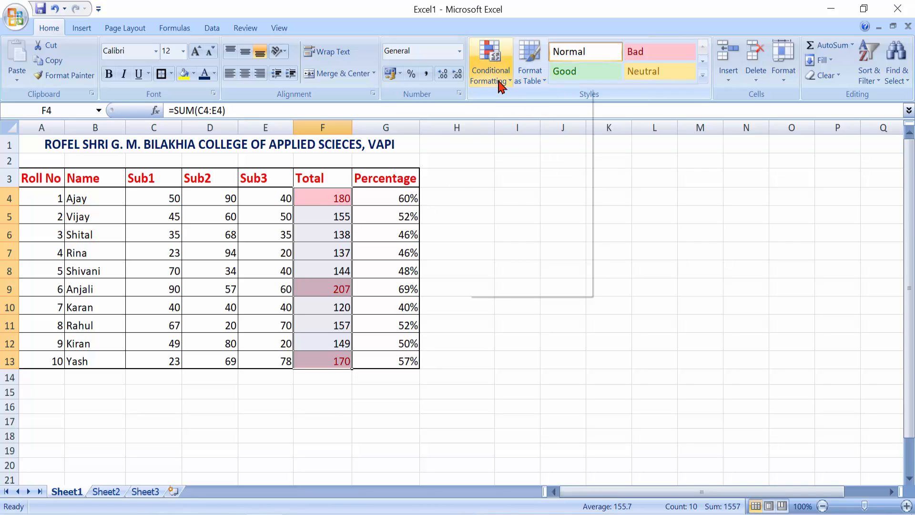
mouse_move(537, 271)
left_click(629, 273)
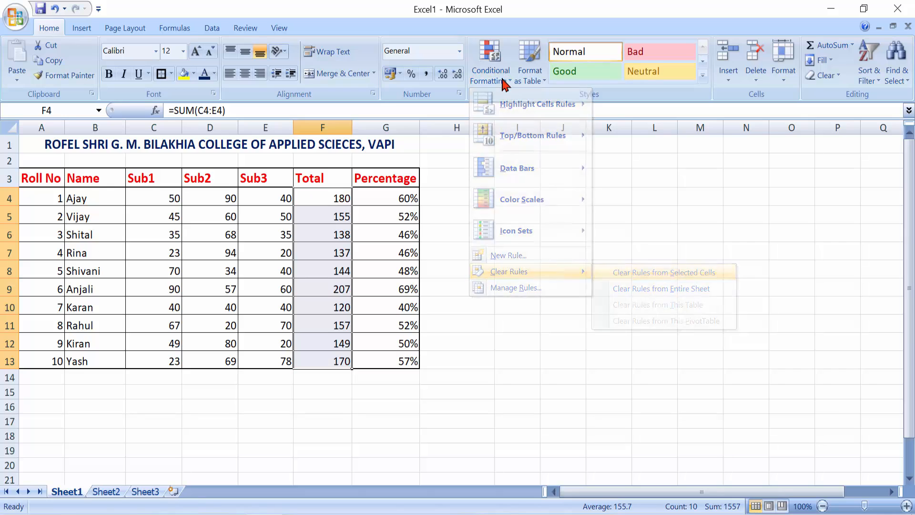
left_click(500, 76)
mouse_move(533, 148)
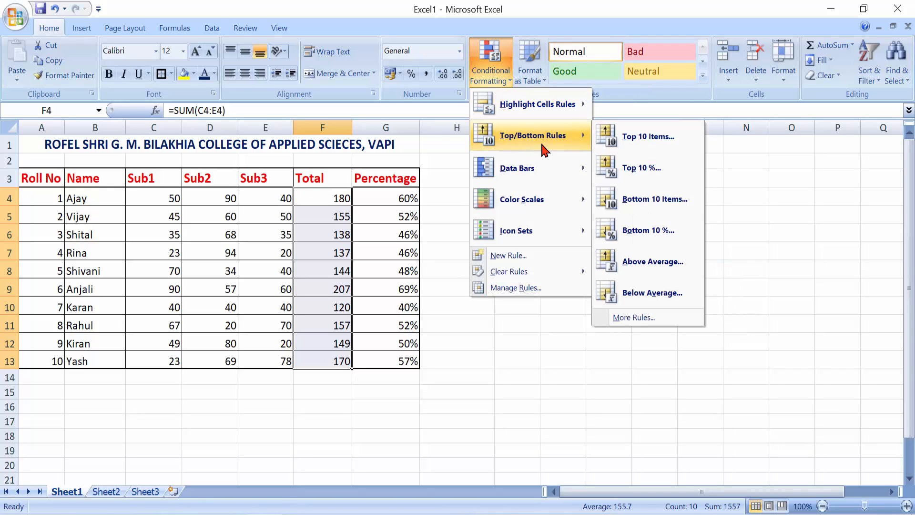
left_click(643, 151)
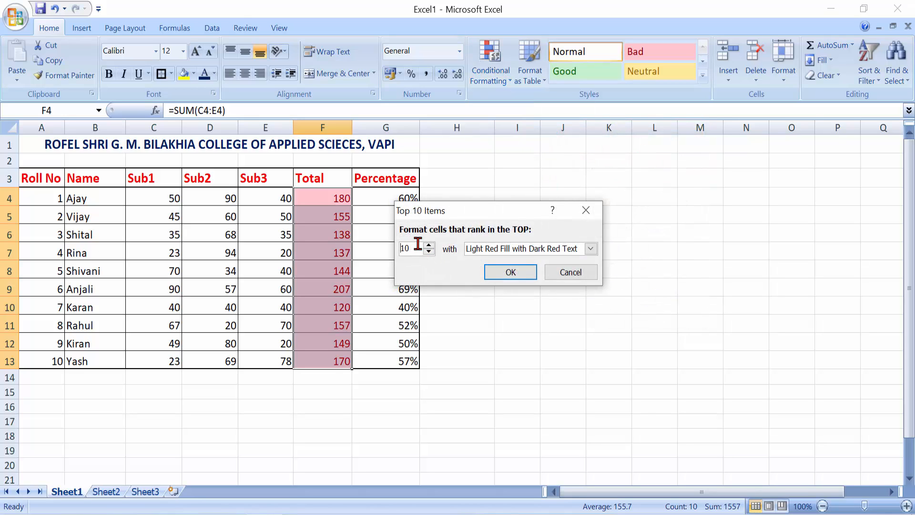
type("3")
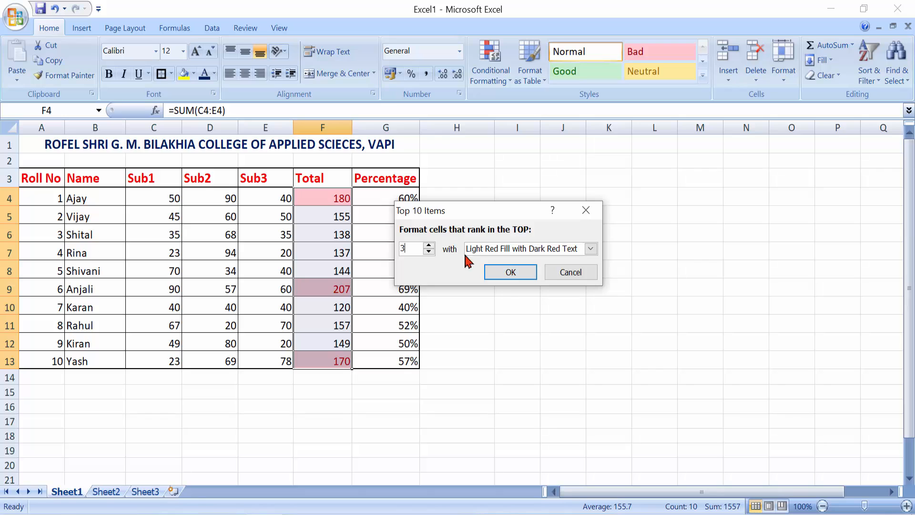
left_click(588, 276)
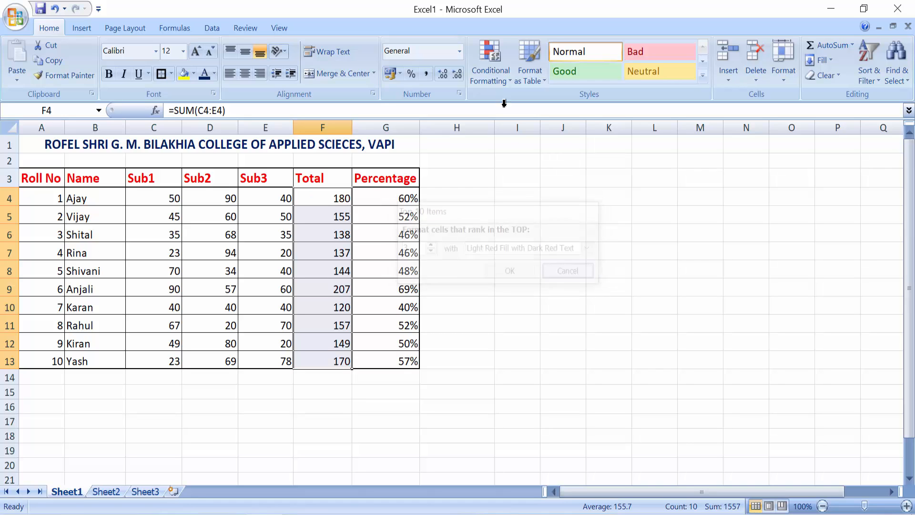
left_click(496, 86)
mouse_move(548, 148)
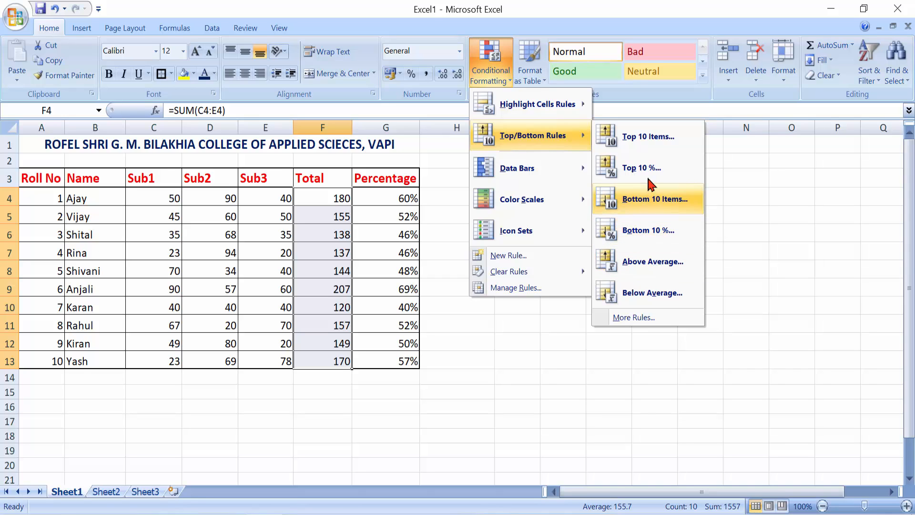
left_click(662, 276)
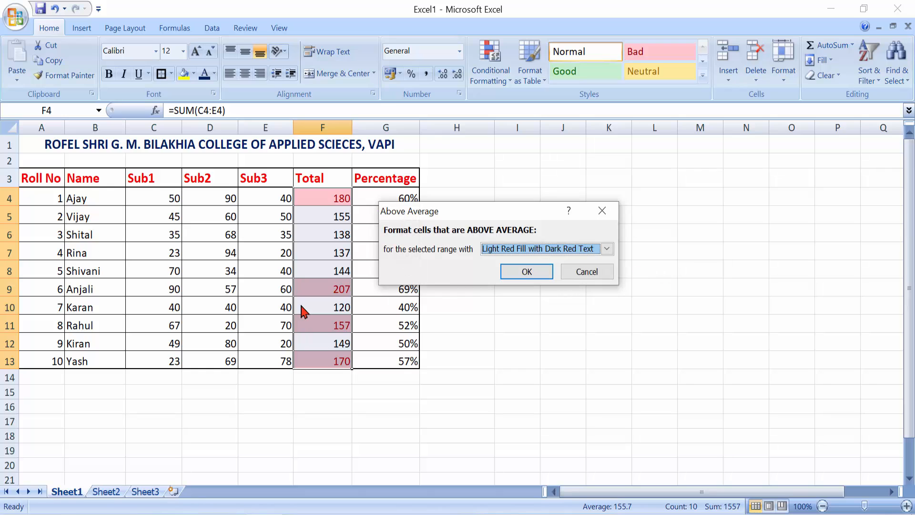
left_click(595, 272)
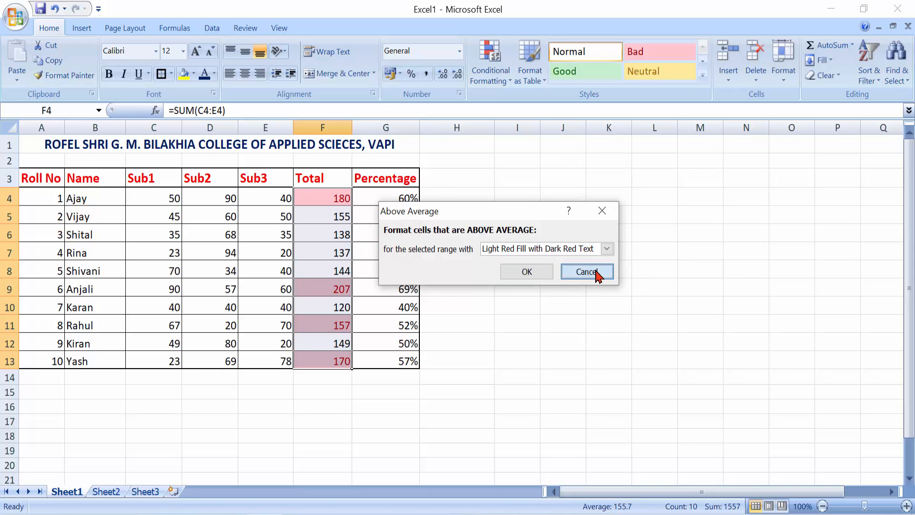
left_click(506, 75)
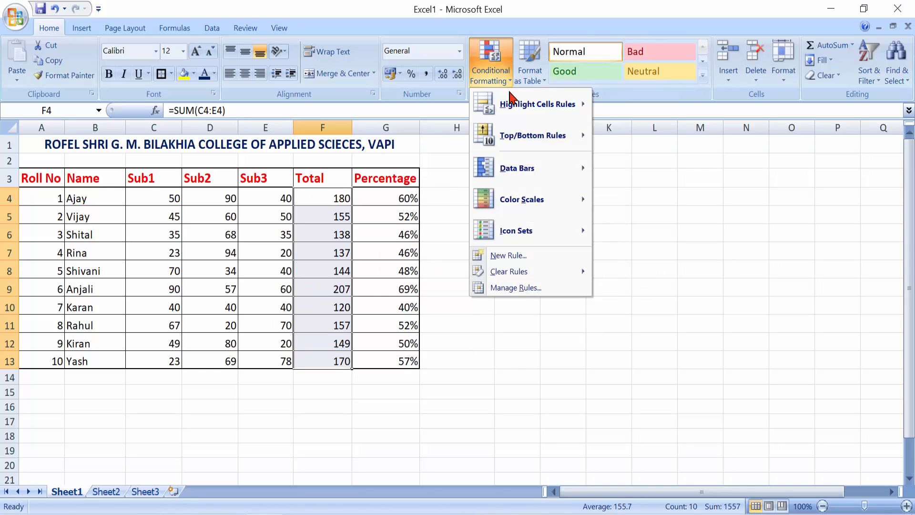
mouse_move(519, 175)
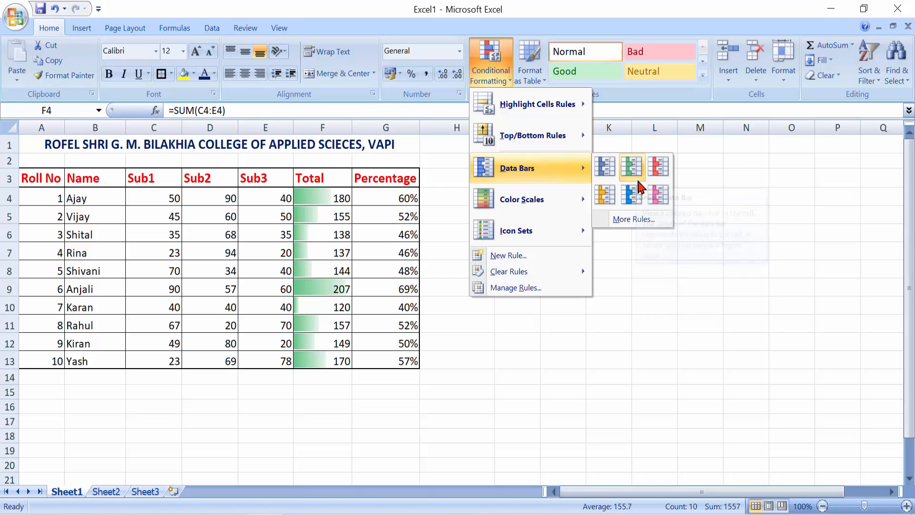
left_click(632, 167)
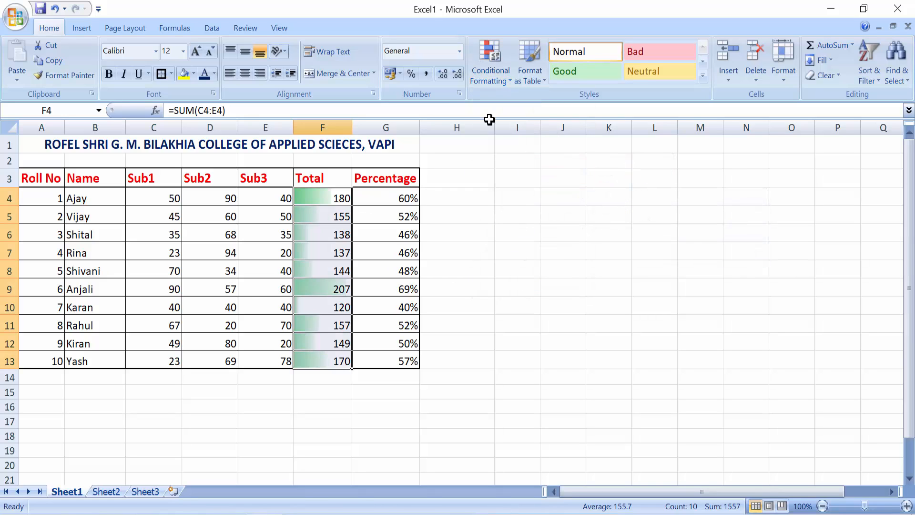
left_click(501, 81)
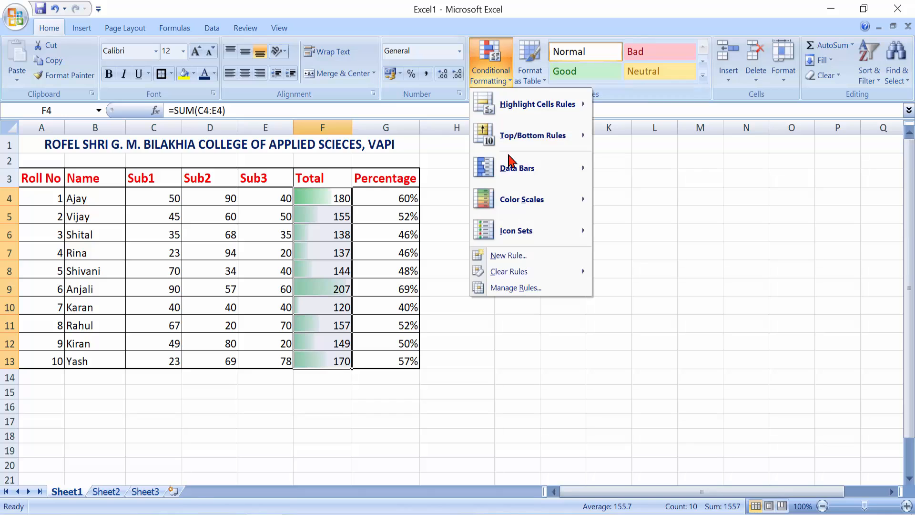
mouse_move(548, 272)
left_click(621, 275)
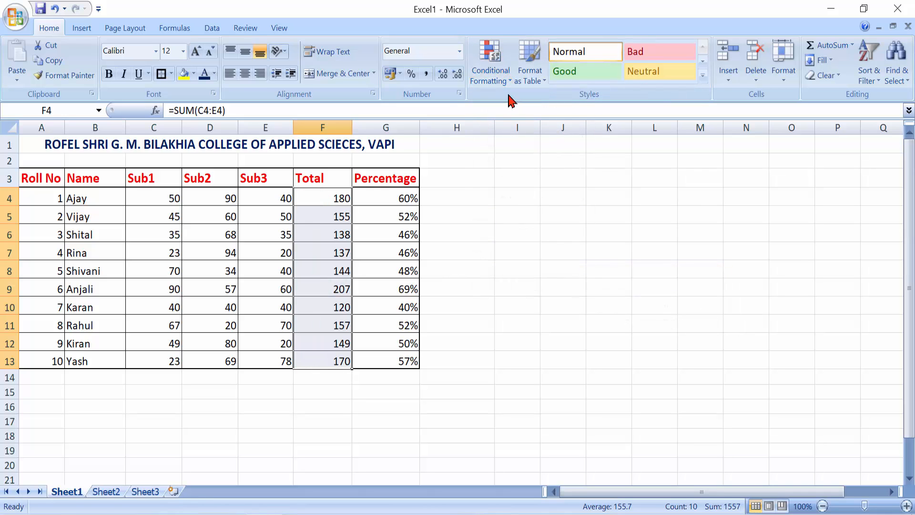
left_click(496, 71)
mouse_move(556, 194)
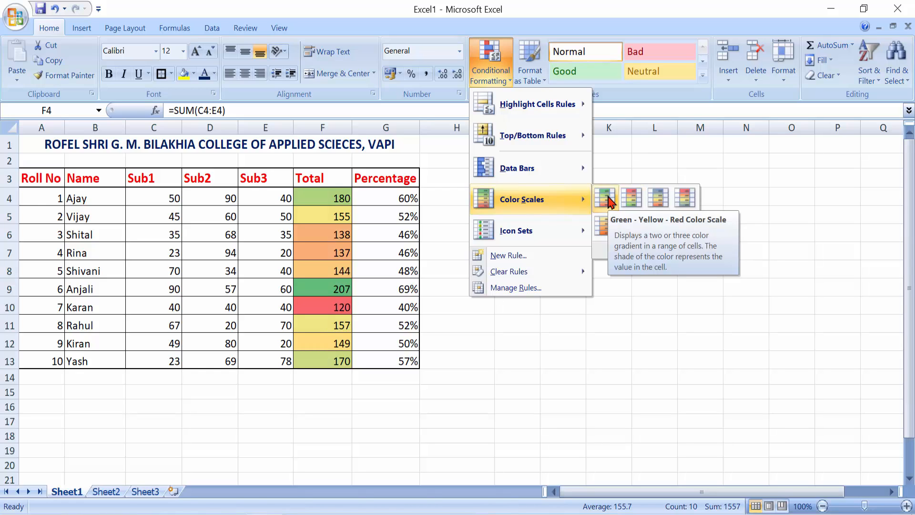
left_click(658, 200)
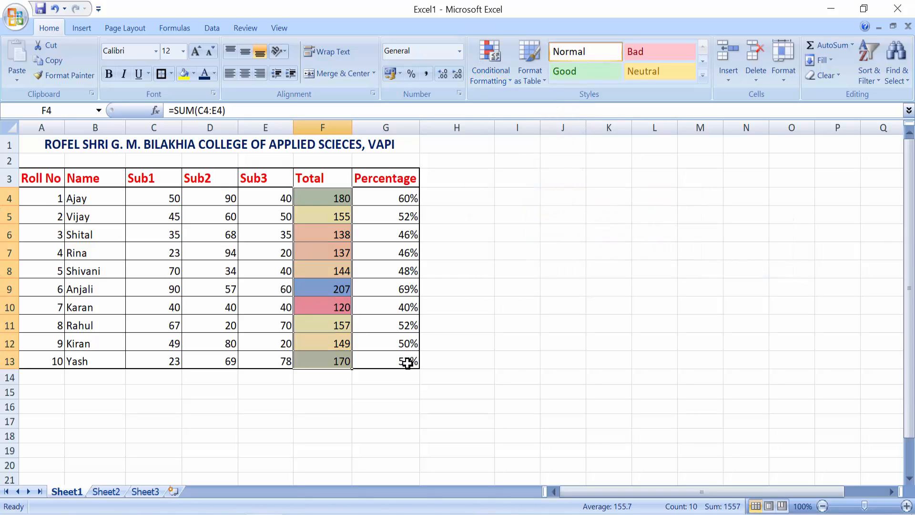
left_click(501, 80)
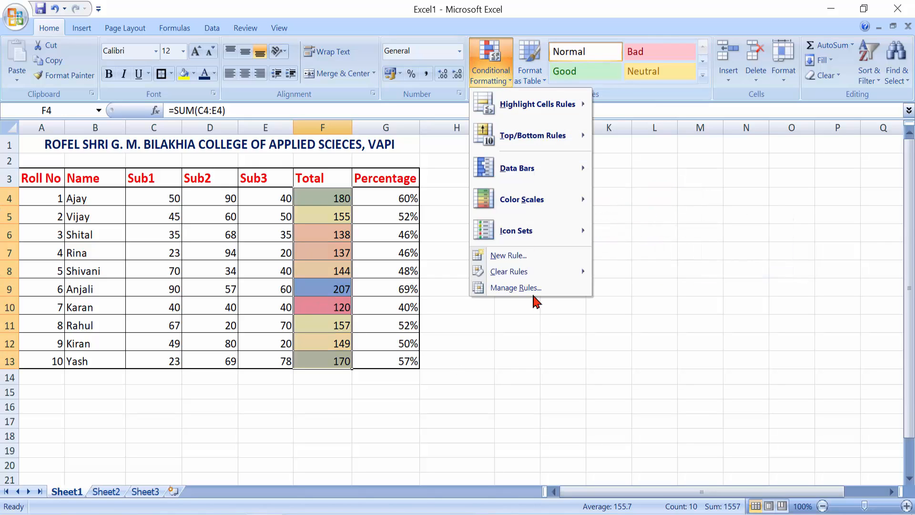
mouse_move(581, 272)
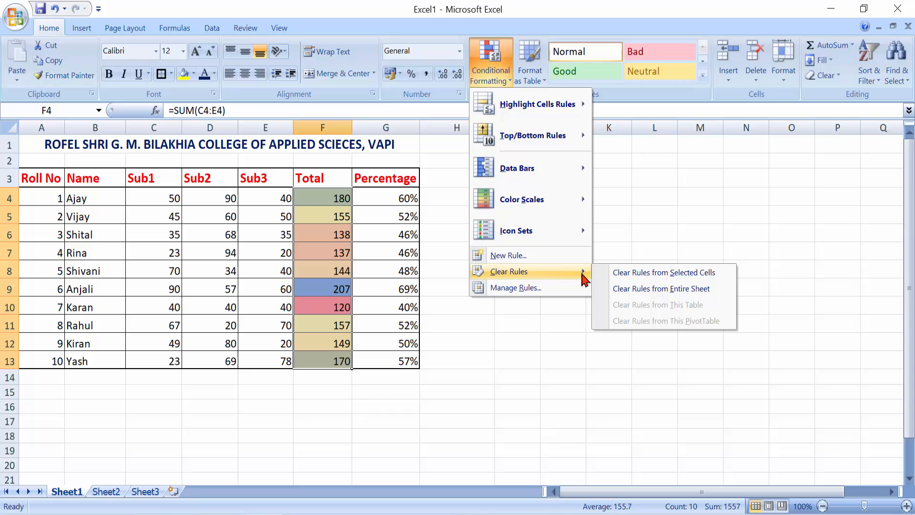
left_click(616, 274)
left_click(491, 74)
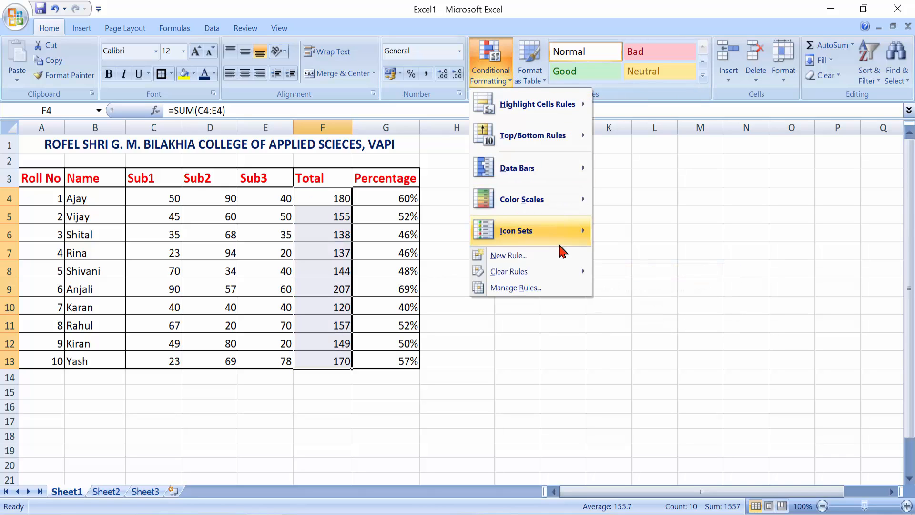
mouse_move(567, 232)
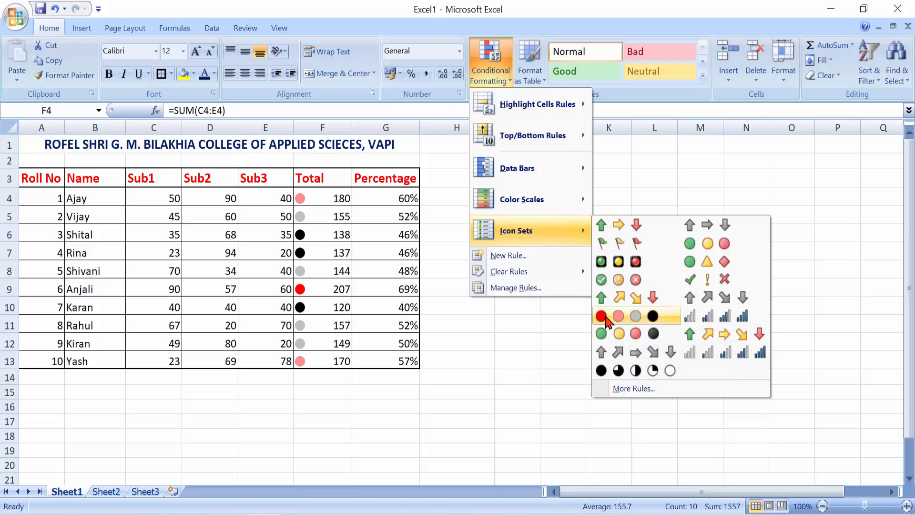
left_click(659, 324)
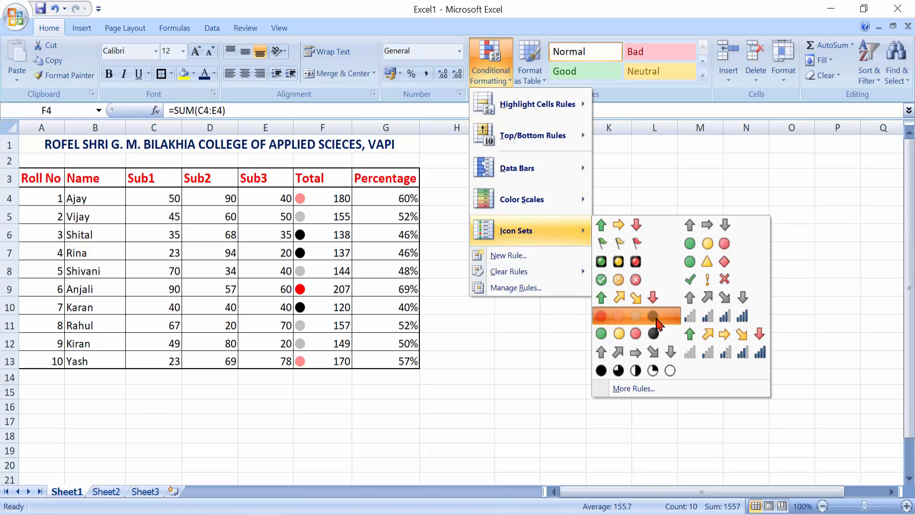
left_click(506, 81)
mouse_move(570, 276)
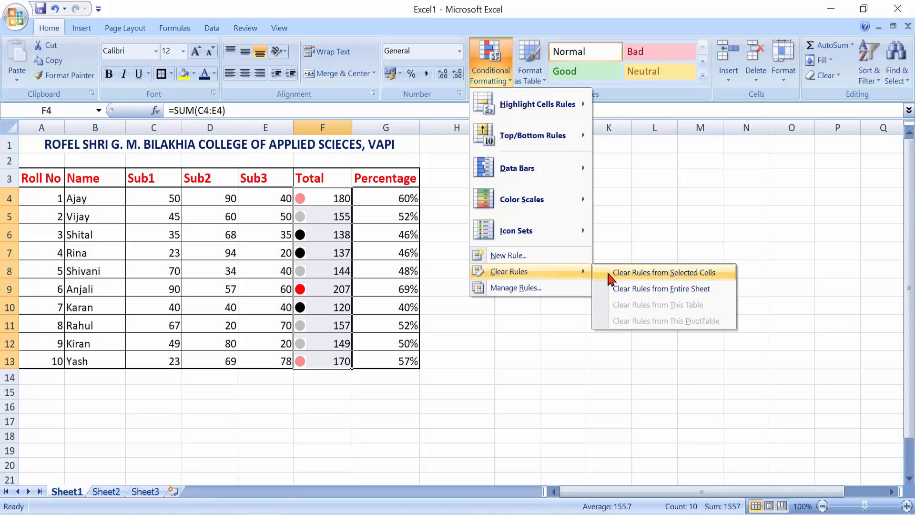
left_click(606, 269)
left_click(501, 85)
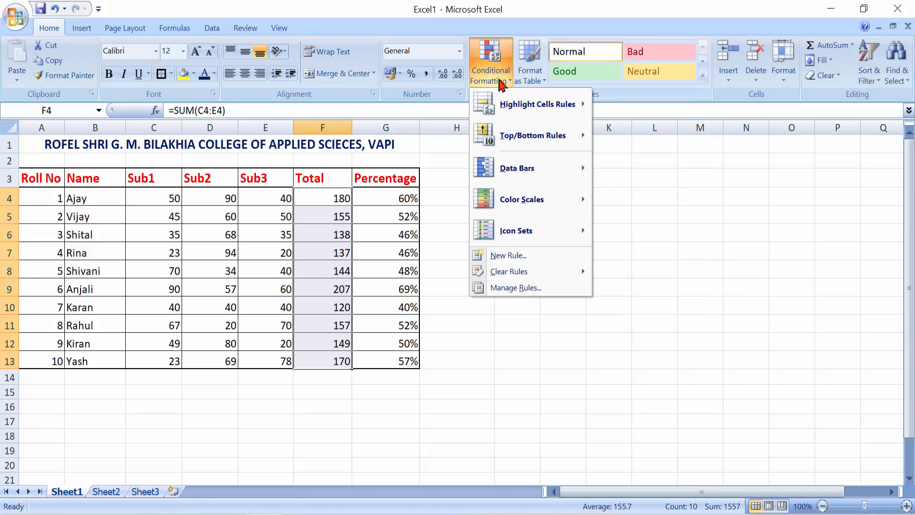
Create a new rule filling Total cells with values between 100 and 130 in red.
left_click(536, 261)
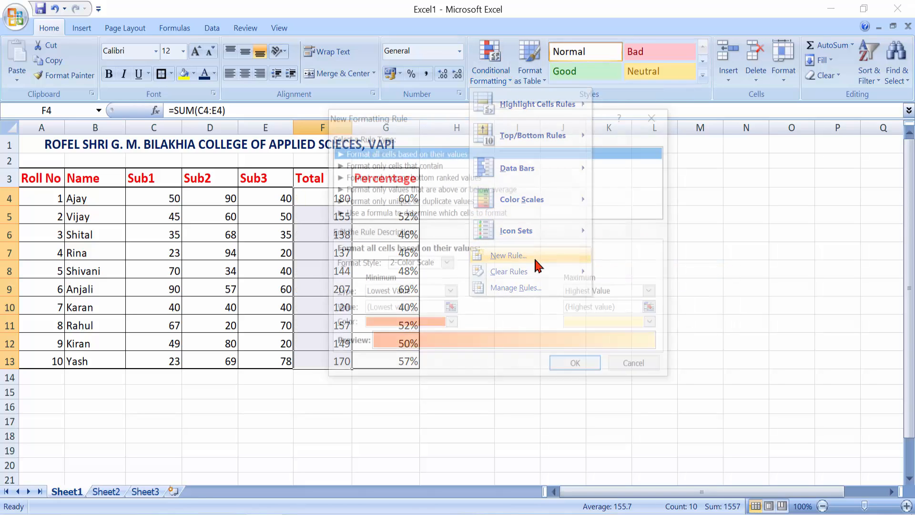
left_click(404, 165)
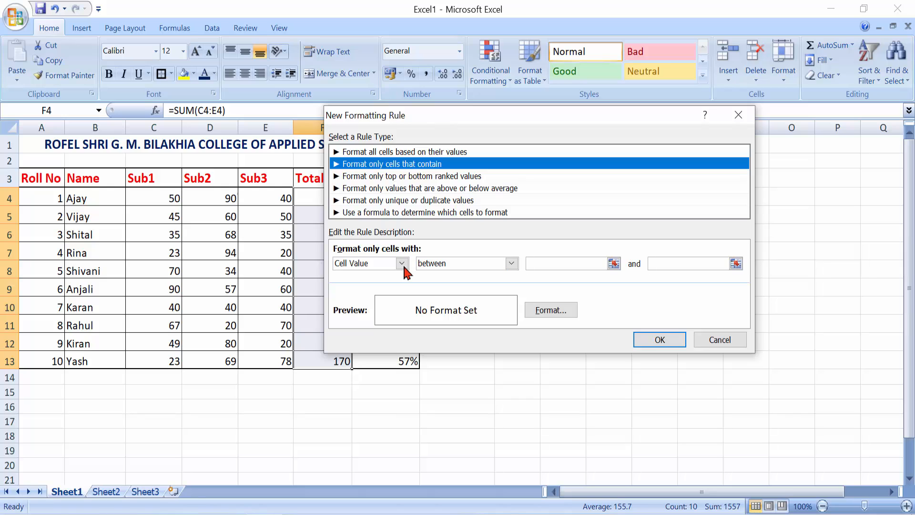
left_click(613, 264)
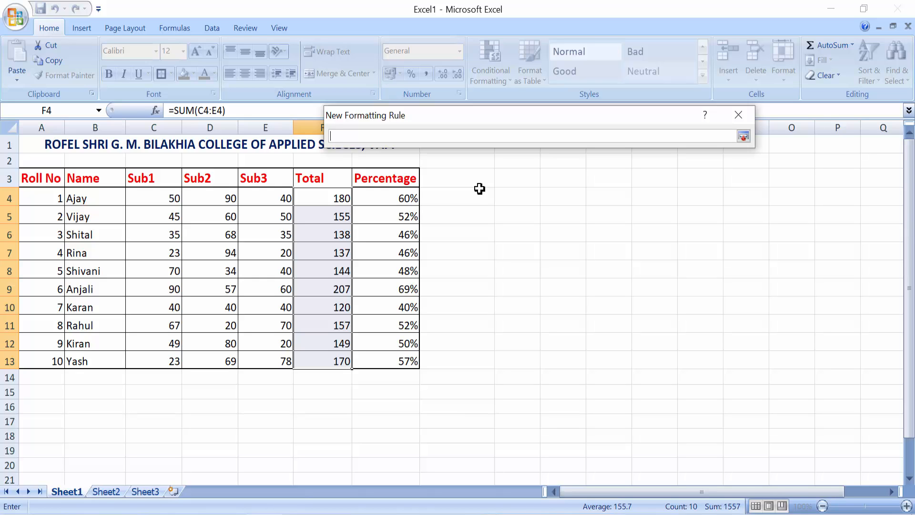
type("100")
left_click(744, 137)
left_click(669, 263)
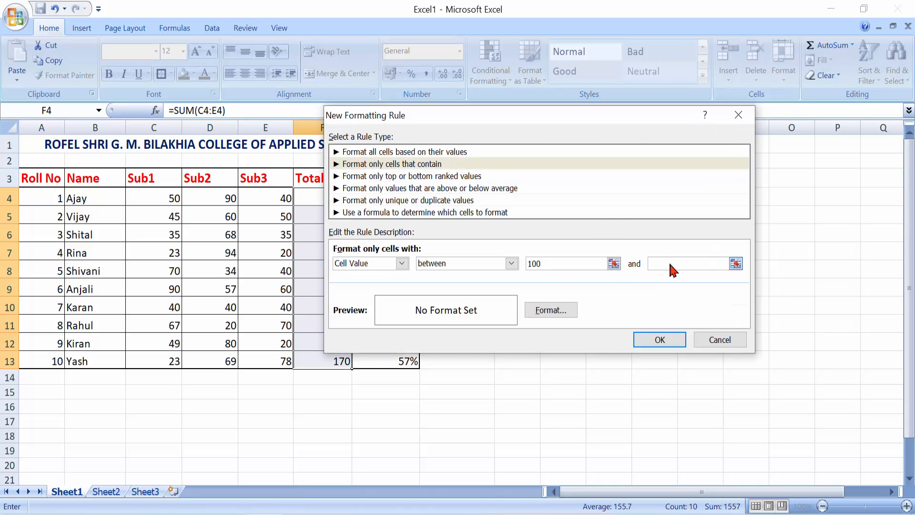
type("130")
left_click(552, 309)
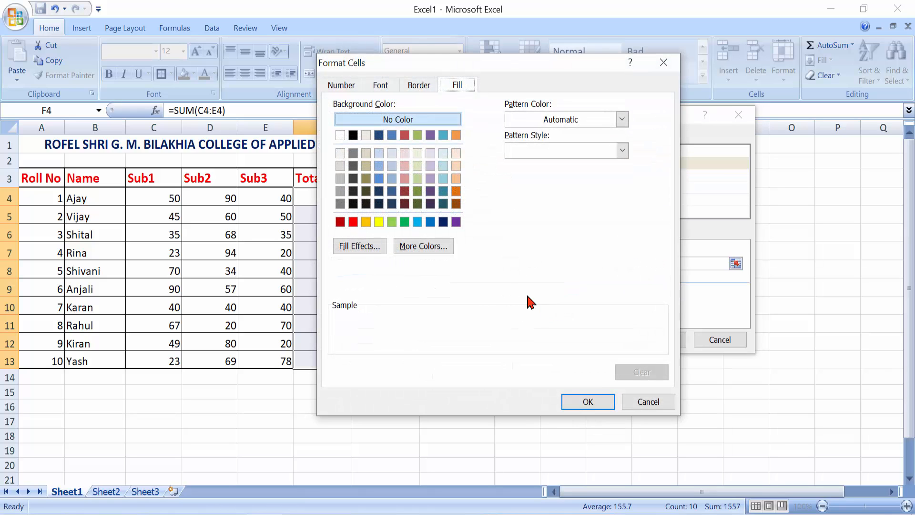
left_click(353, 221)
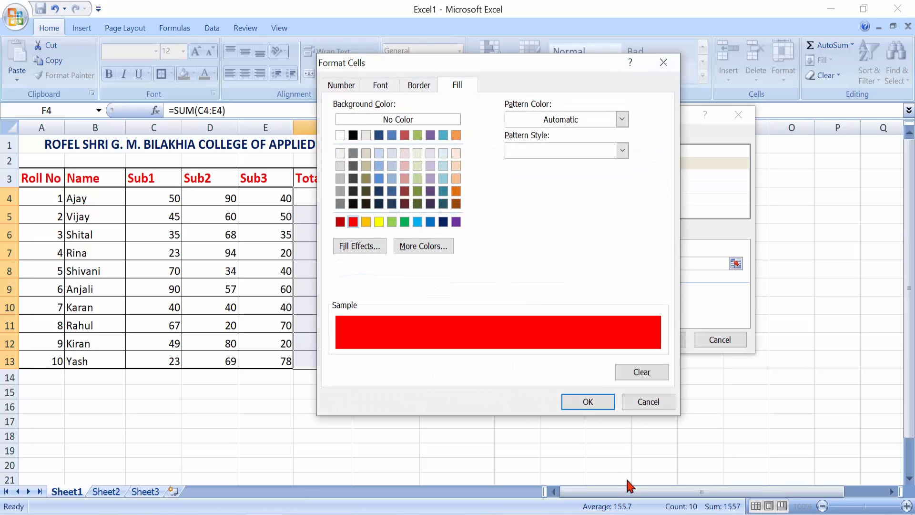
left_click(602, 403)
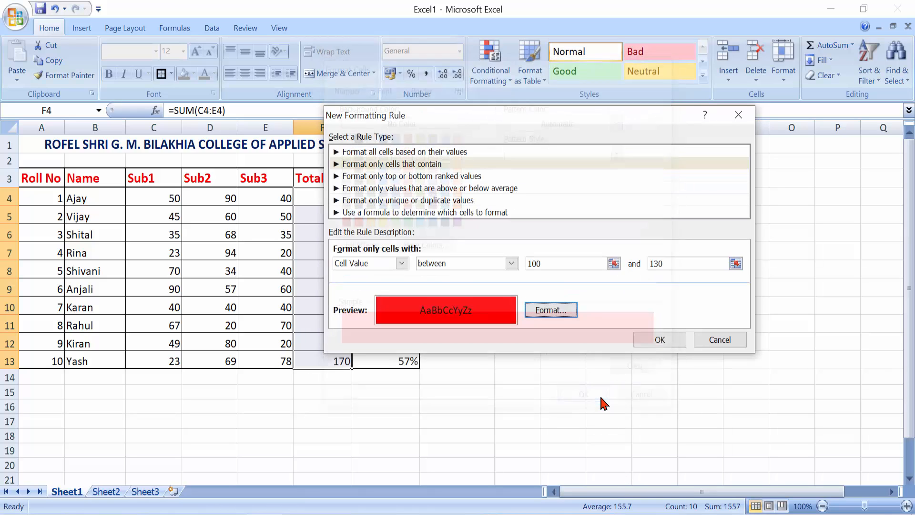
left_click(658, 340)
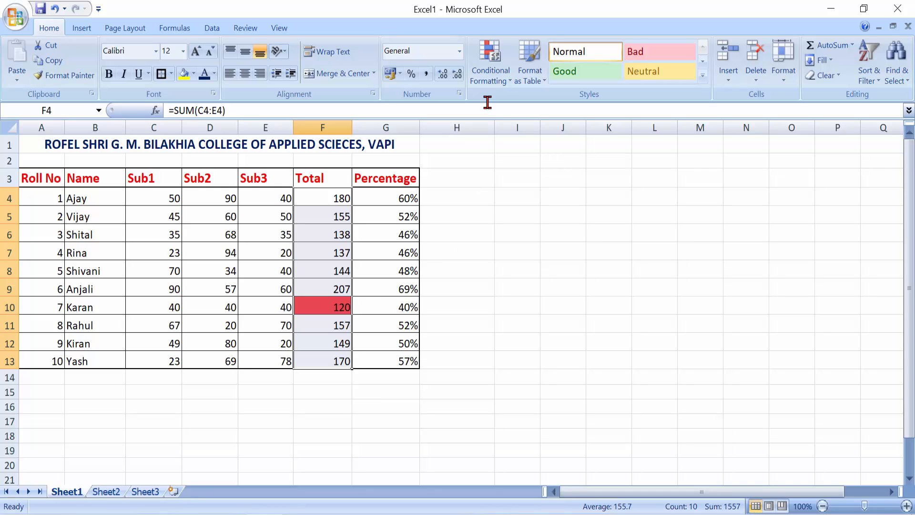
Clear the between-100-and-130 red rule from the Total cells and deselect.
left_click(508, 83)
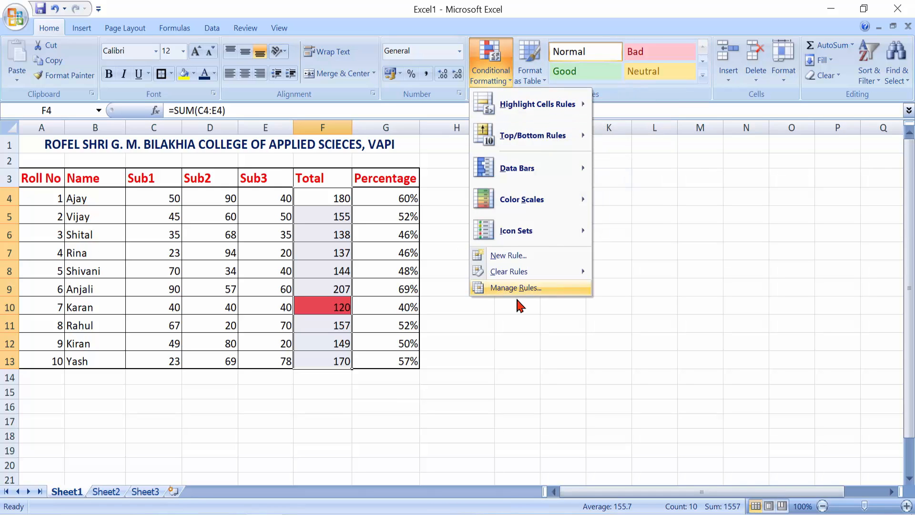
mouse_move(562, 270)
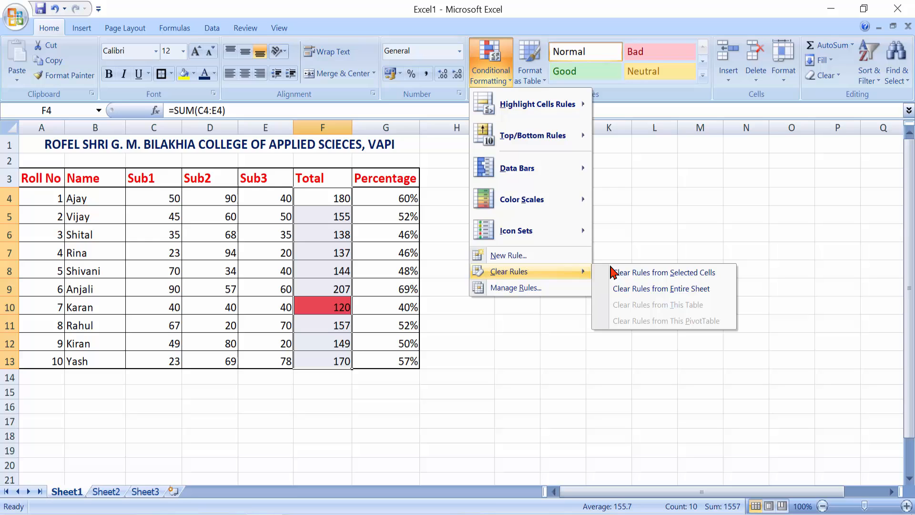
left_click(644, 273)
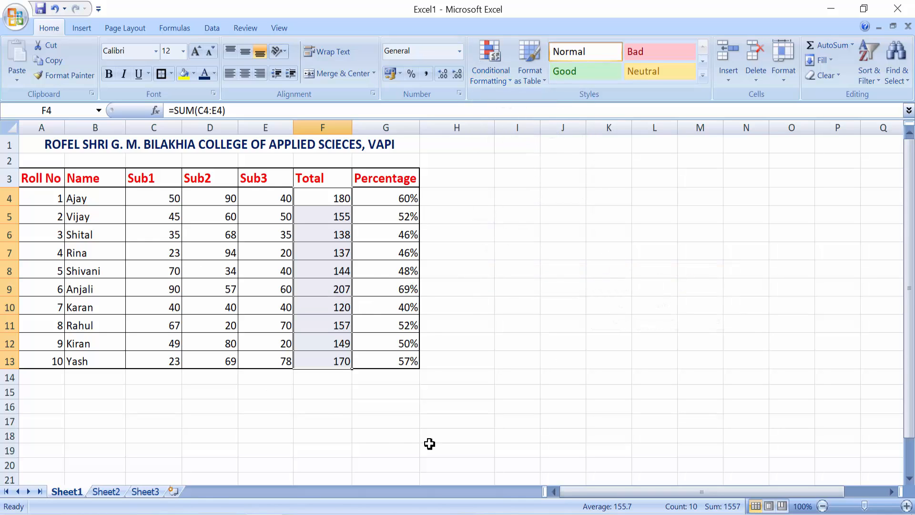
left_click(340, 419)
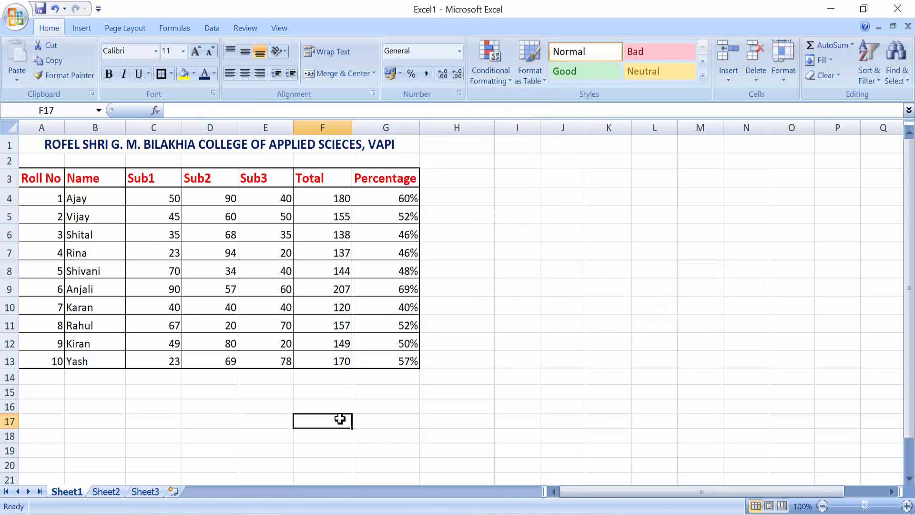